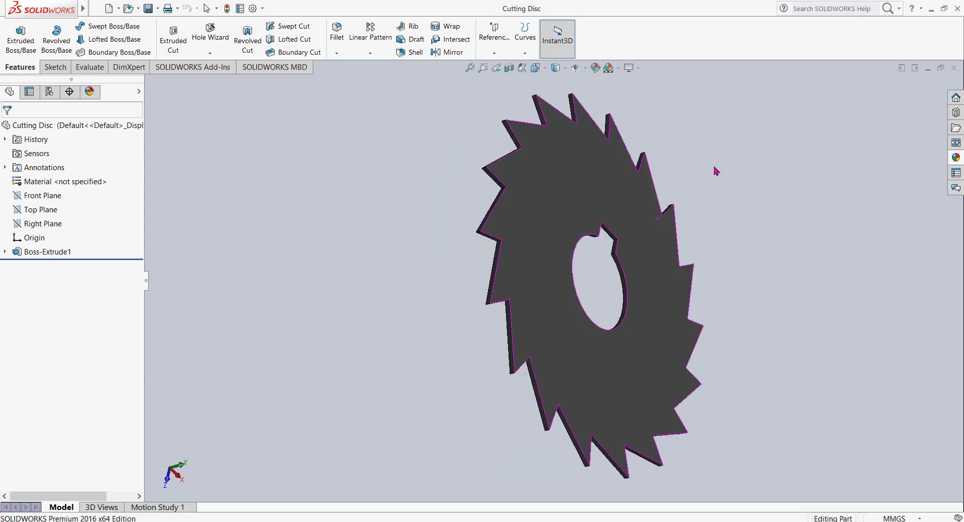
Create a new Part document and begin Sketch1 on the Top Plane.
{"action": "middle_click_drag", "start_coordinate": [715, 168], "coordinate": [665, 178]}
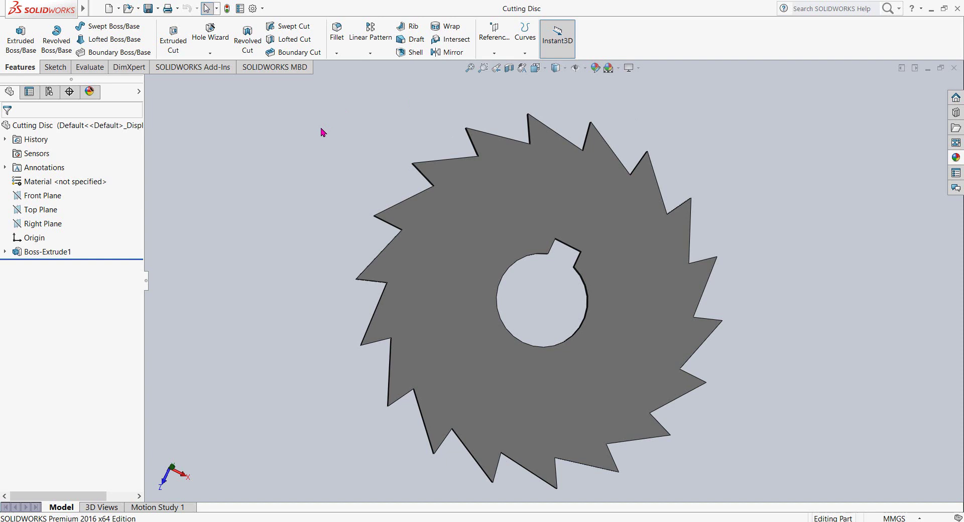
{"action": "left_click", "coordinate": [108, 9]}
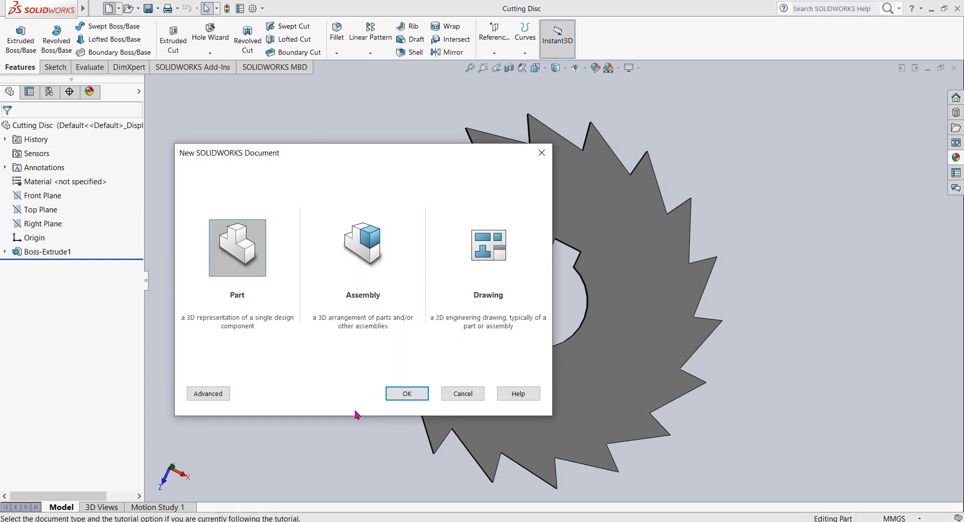
{"action": "left_click", "coordinate": [398, 396]}
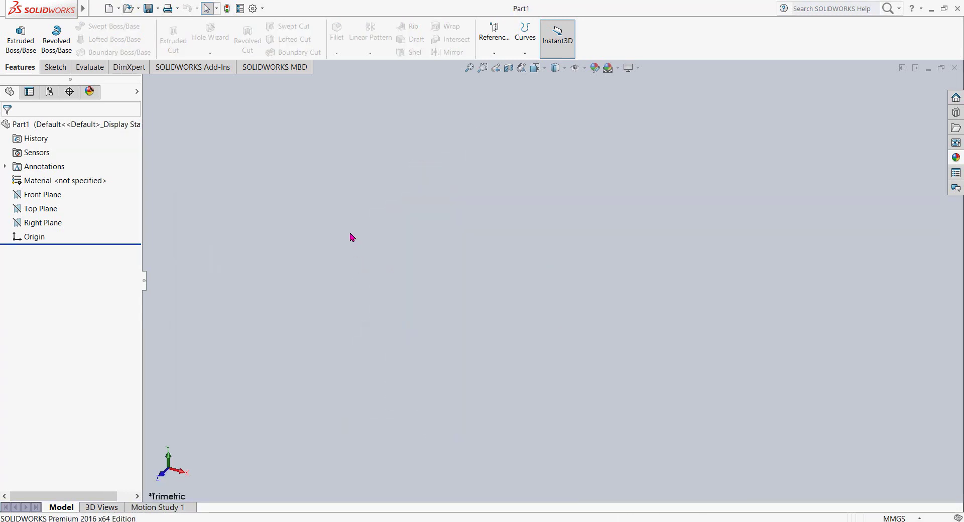
{"action": "left_click", "coordinate": [58, 70]}
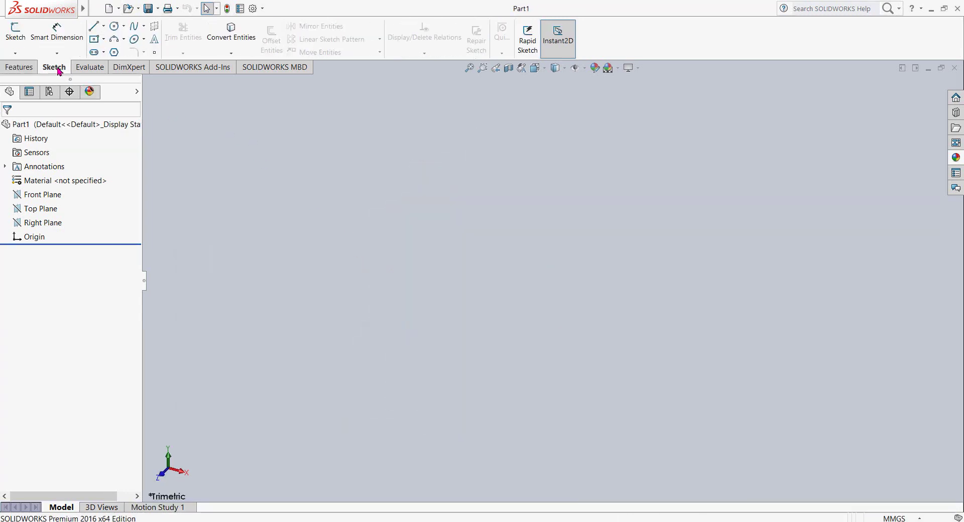
{"action": "left_click", "coordinate": [15, 29]}
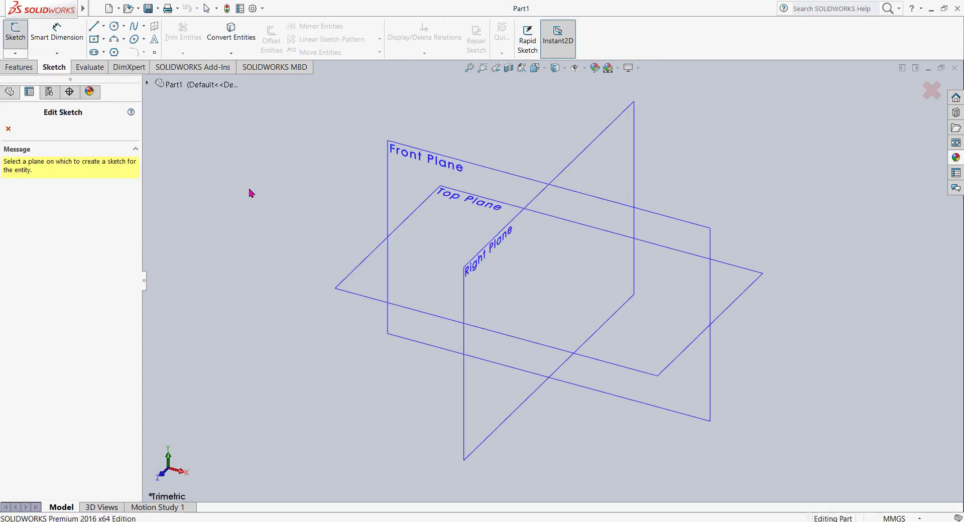
{"action": "left_click", "coordinate": [370, 272]}
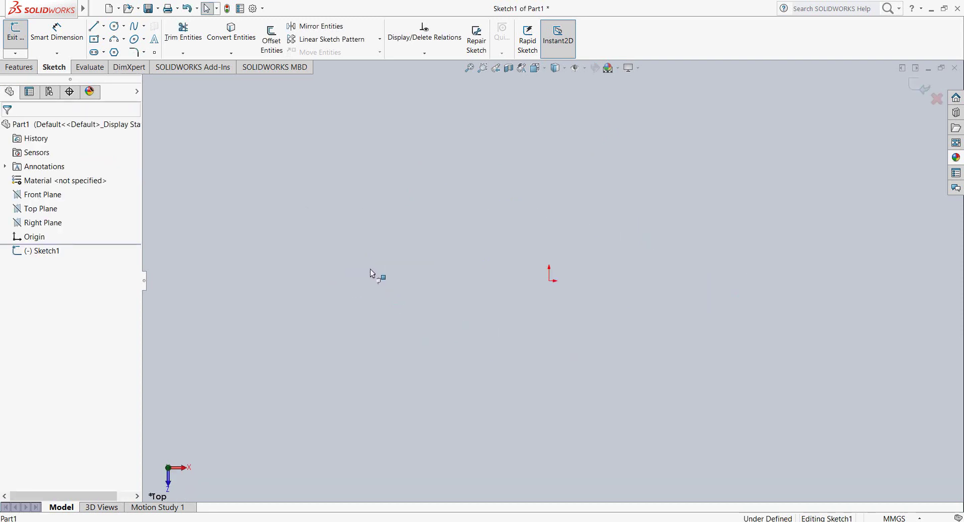
Draw three concentric circles centred on the origin: small, middle and large.
{"action": "left_click", "coordinate": [117, 28]}
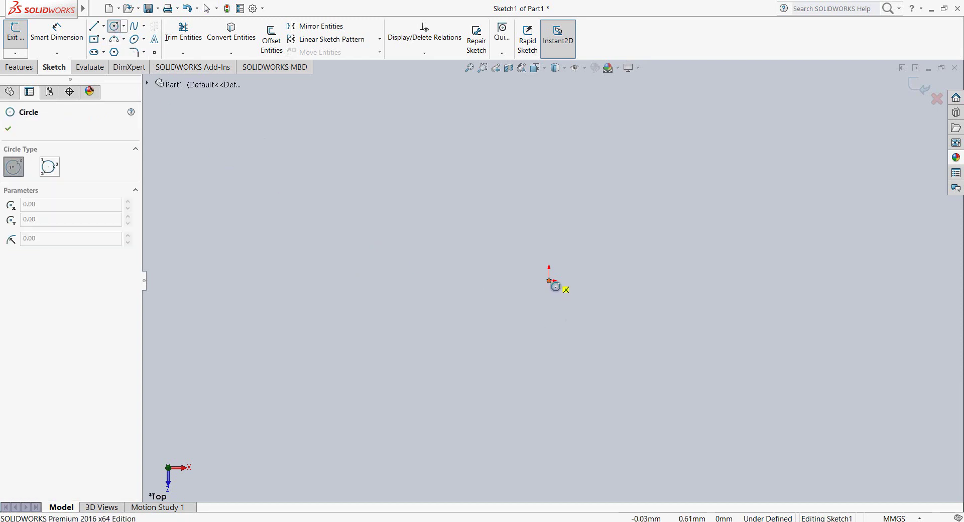
{"action": "left_click", "coordinate": [549, 281]}
{"action": "left_click", "coordinate": [586, 303]}
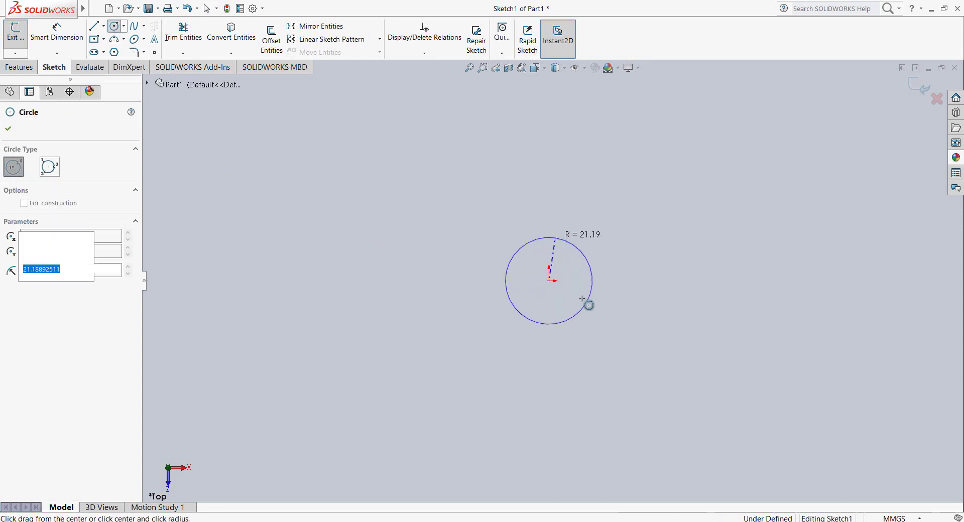
{"action": "left_click", "coordinate": [550, 280]}
{"action": "left_click", "coordinate": [572, 134]}
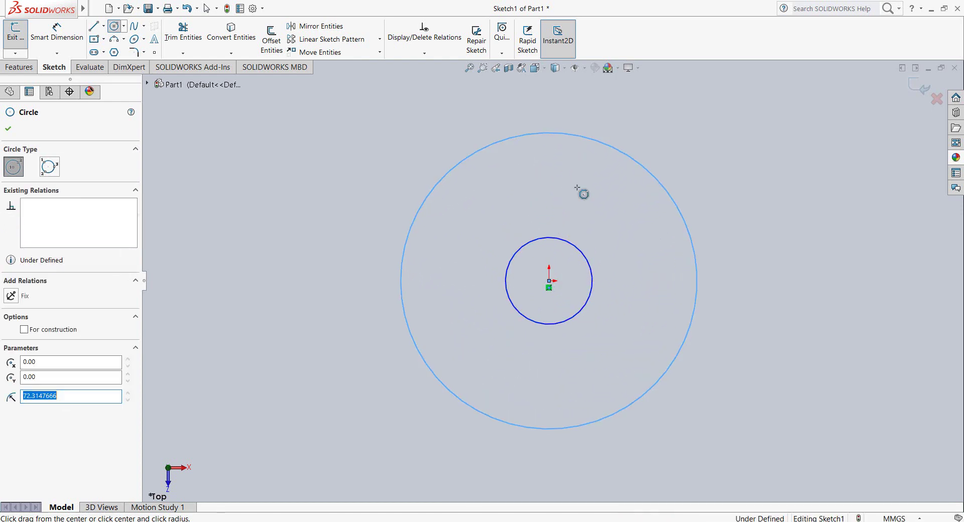
{"action": "left_click", "coordinate": [550, 281]}
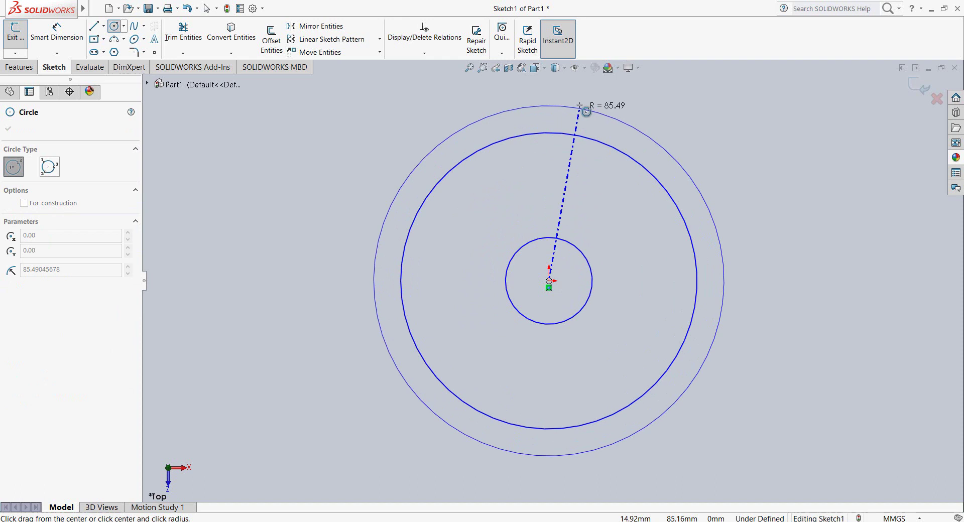
{"action": "left_click", "coordinate": [586, 106]}
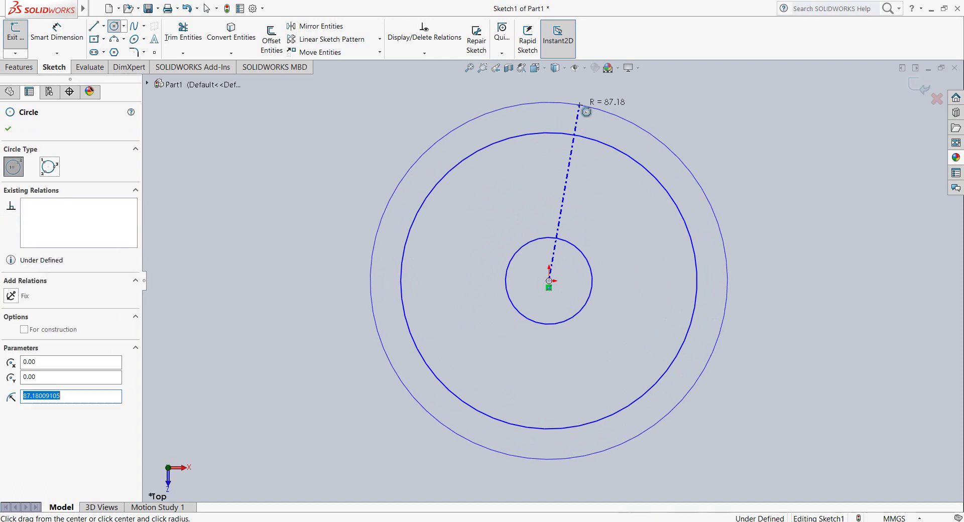
{"action": "left_click", "coordinate": [11, 130]}
Dimension the circles' diameters as 76, 63.5 and 19 mm.
{"action": "left_click", "coordinate": [52, 31]}
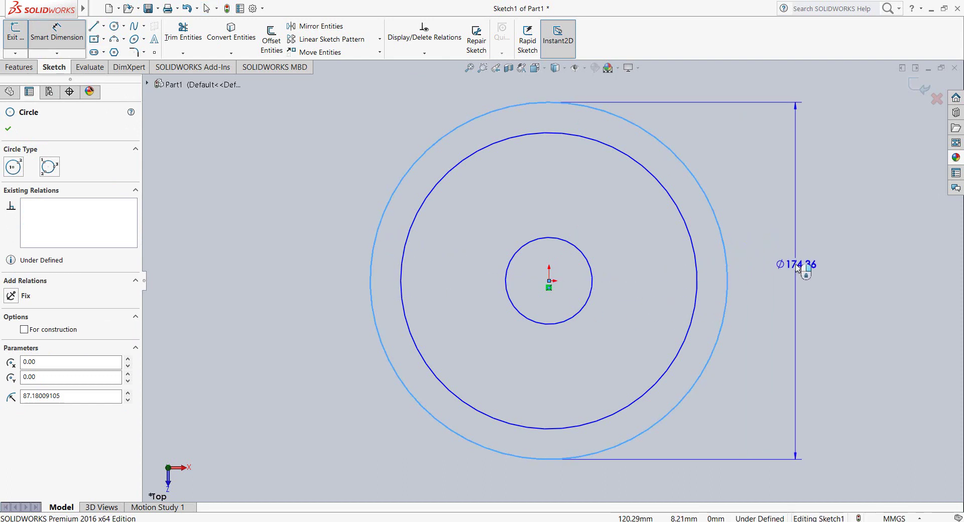
{"action": "left_click", "coordinate": [797, 267]}
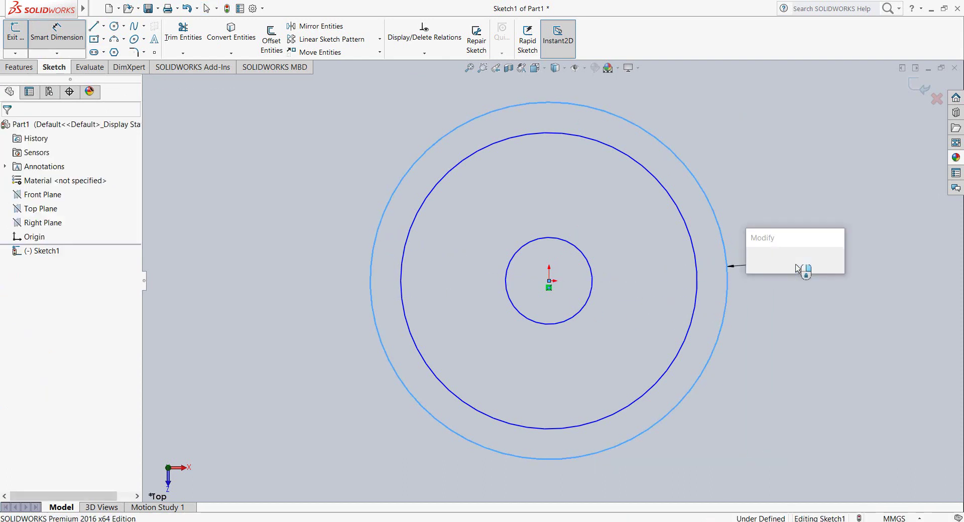
{"action": "type", "text": "76"}
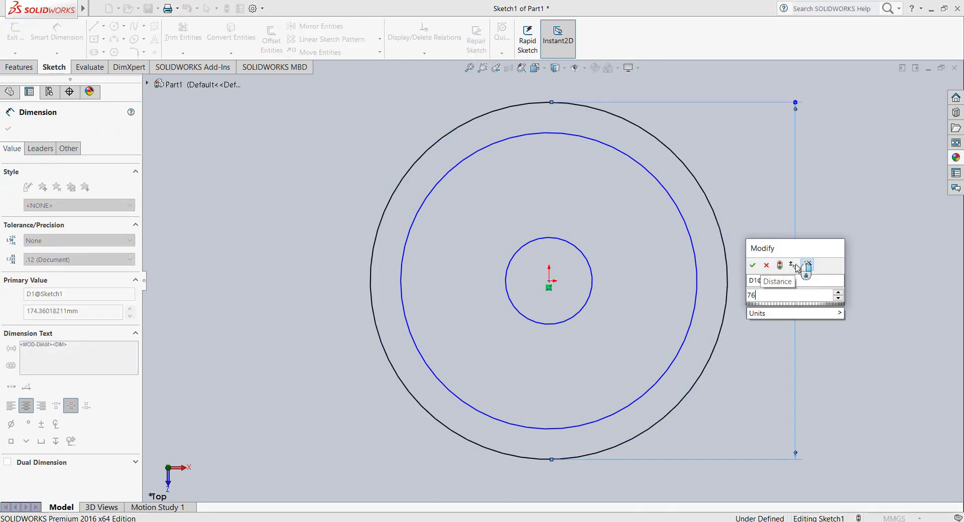
{"action": "key", "text": "Return"}
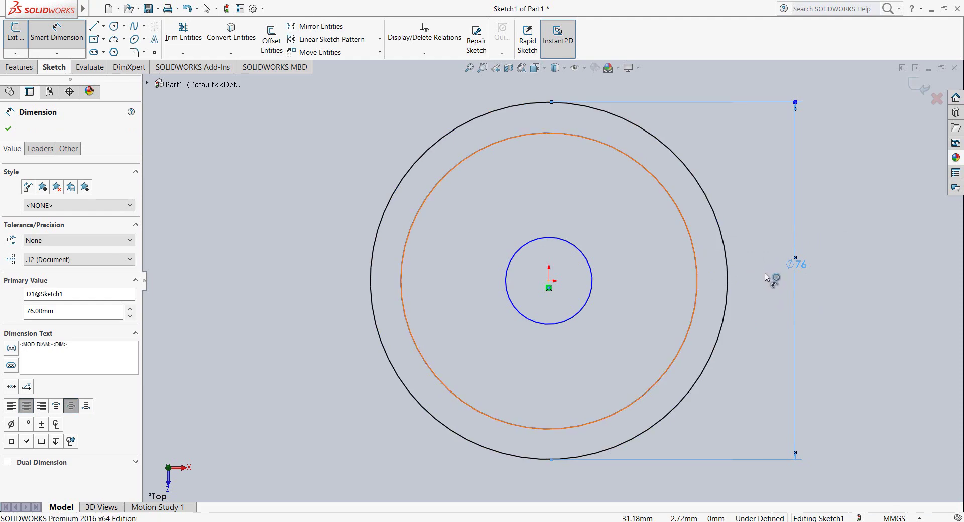
{"action": "left_click", "coordinate": [696, 280]}
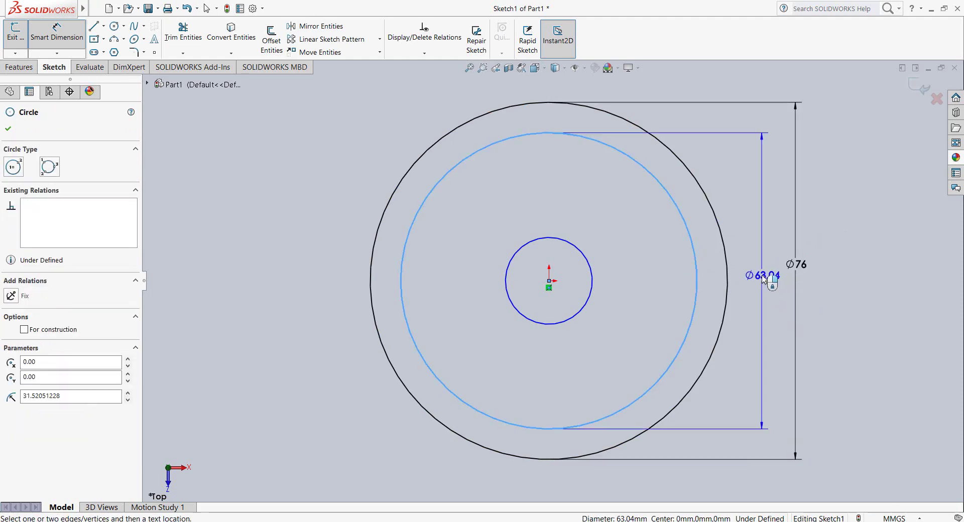
{"action": "left_click", "coordinate": [763, 279]}
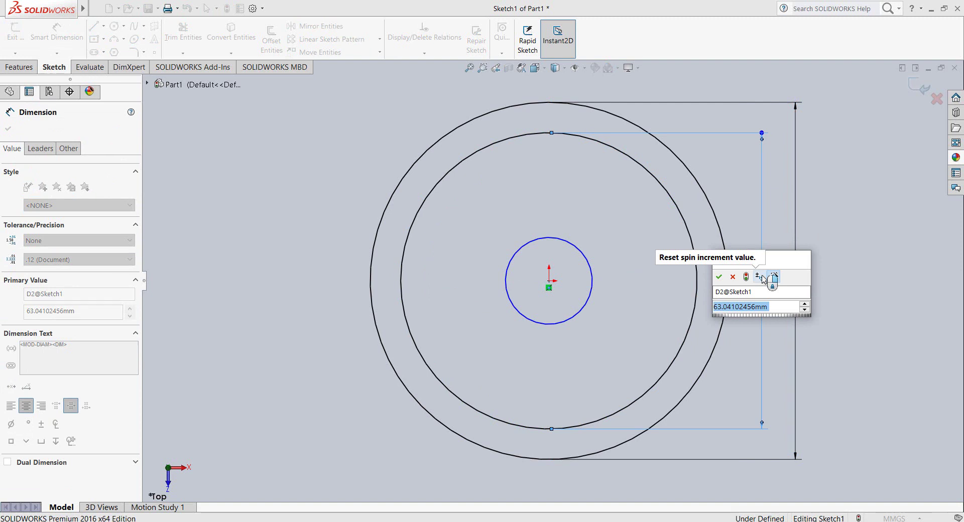
{"action": "type", "text": "63."}
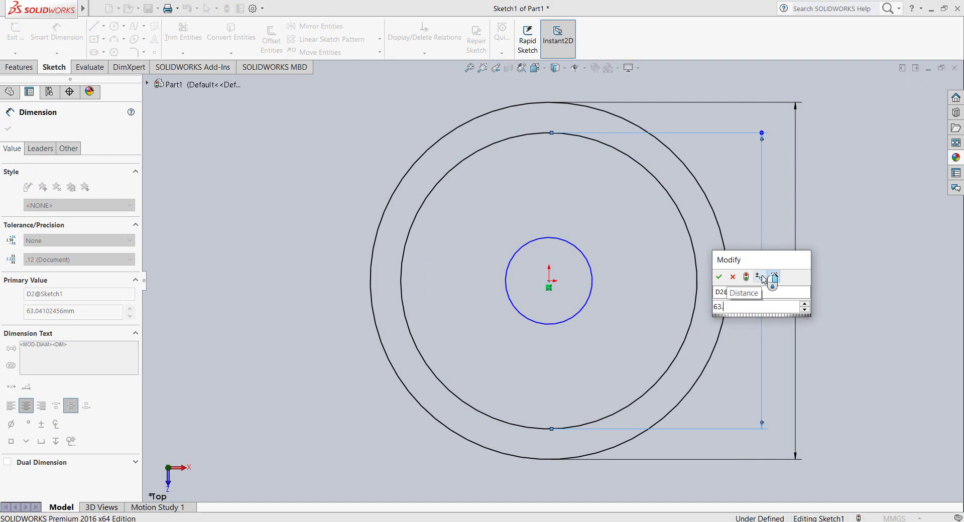
{"action": "type", "text": "5"}
{"action": "key", "text": "Return"}
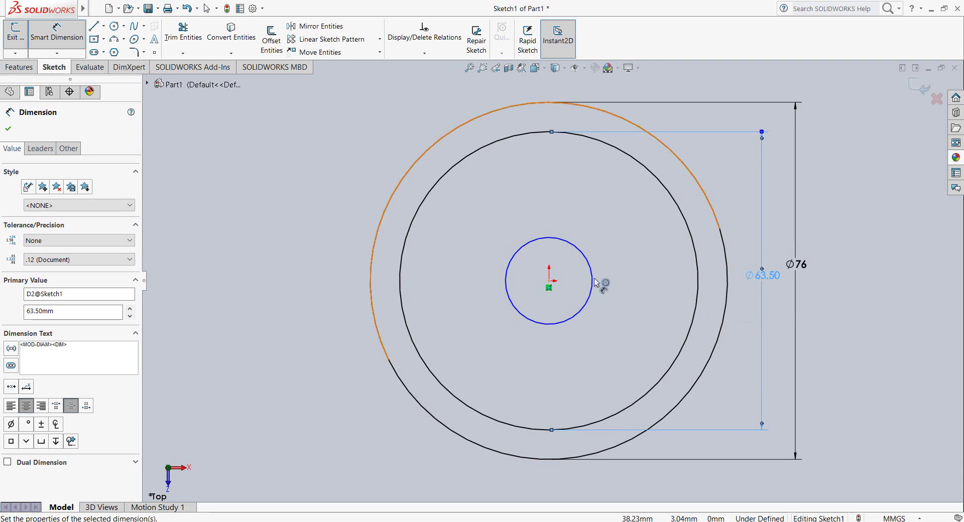
{"action": "left_click", "coordinate": [626, 278]}
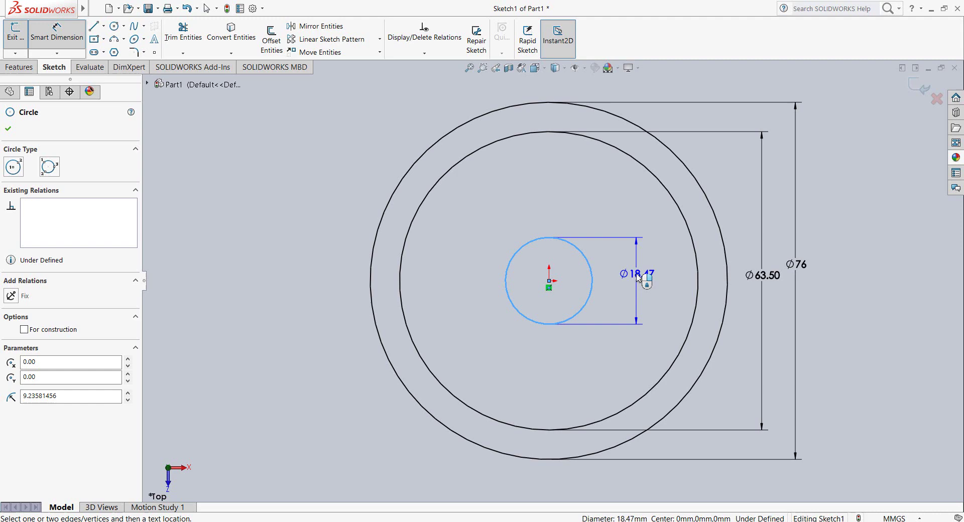
{"action": "left_click", "coordinate": [638, 279]}
{"action": "type", "text": "1"}
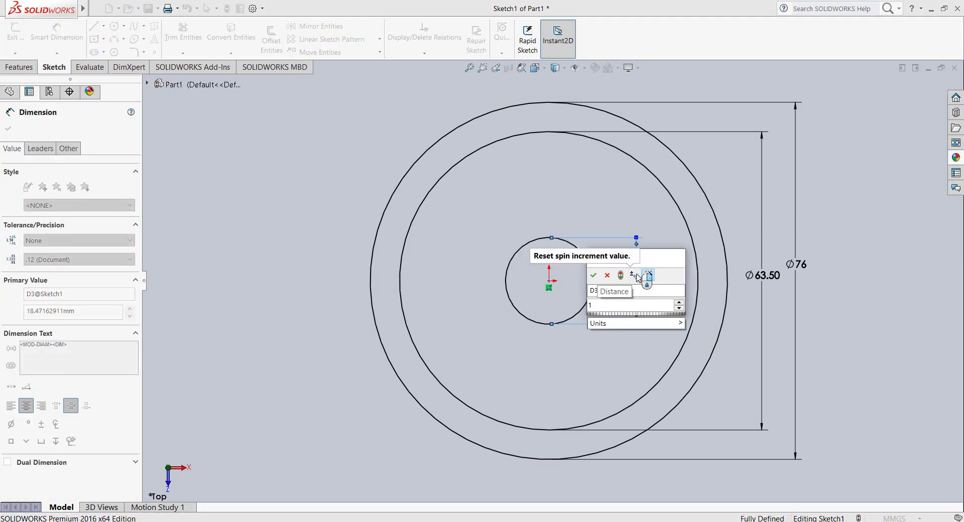
{"action": "type", "text": "9"}
{"action": "key", "text": "Return"}
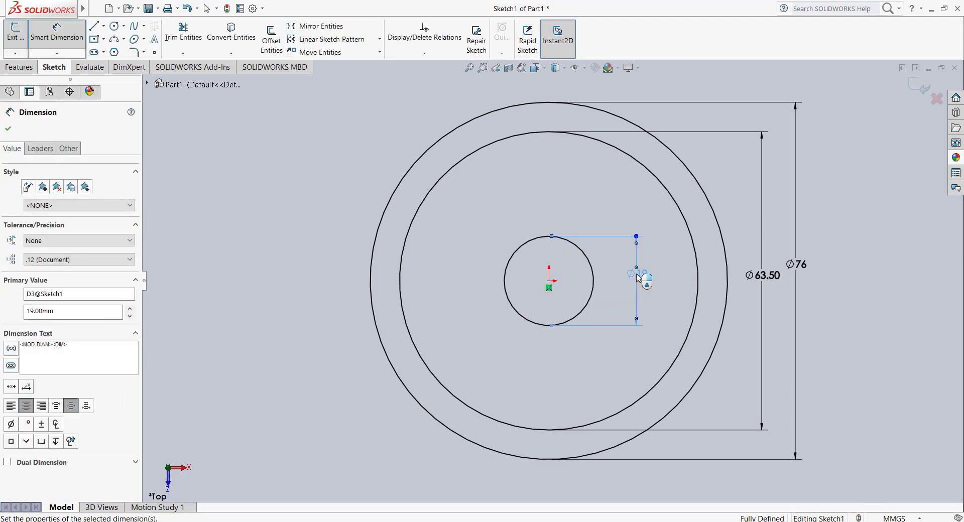
{"action": "key", "text": "Escape"}
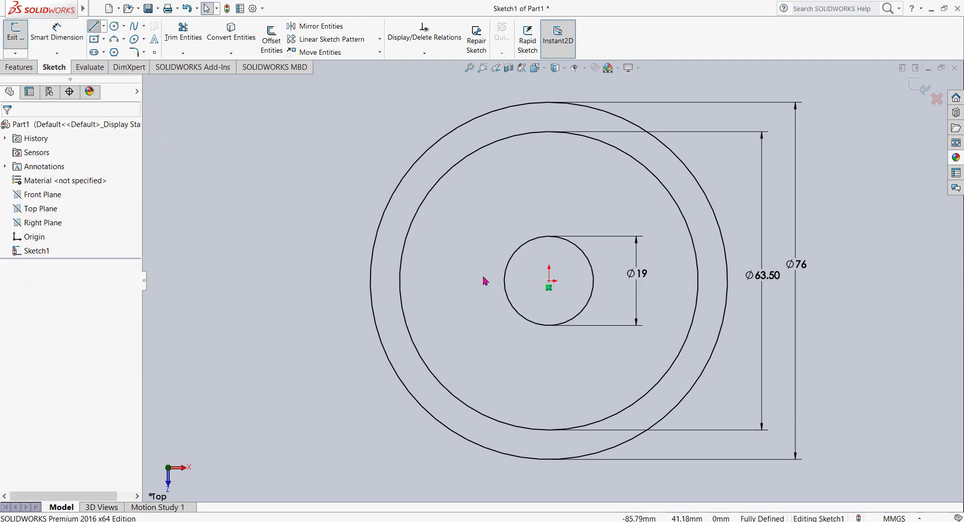
Draw a short radial line from the Ø76 circle to the Ø63.50 circle.
{"action": "key", "text": "l"}
{"action": "left_click", "coordinate": [722, 285]}
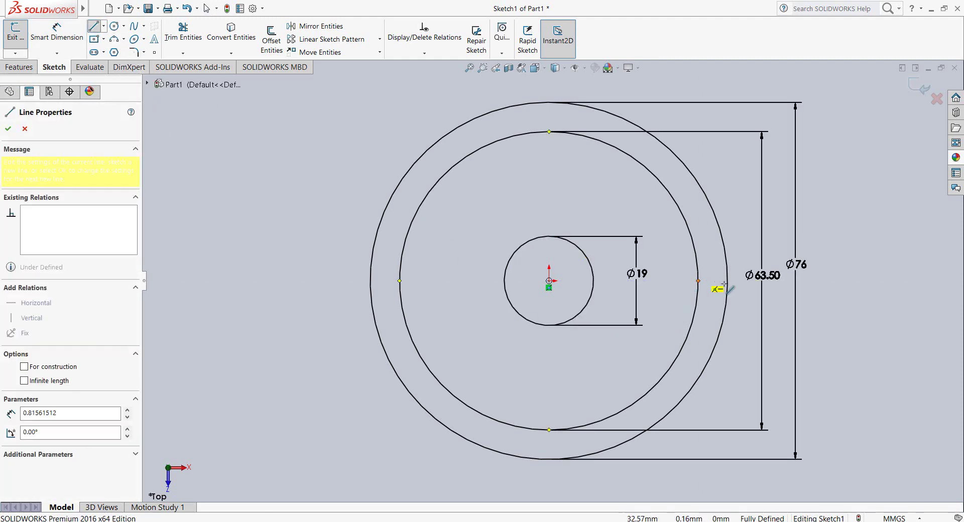
{"action": "left_click", "coordinate": [698, 281]}
{"action": "right_click", "coordinate": [729, 283]}
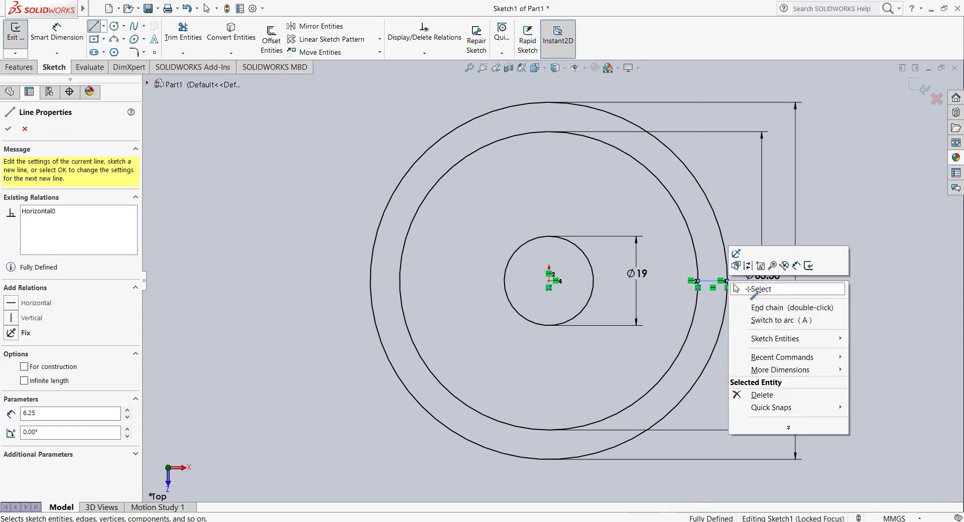
{"action": "left_click", "coordinate": [737, 289]}
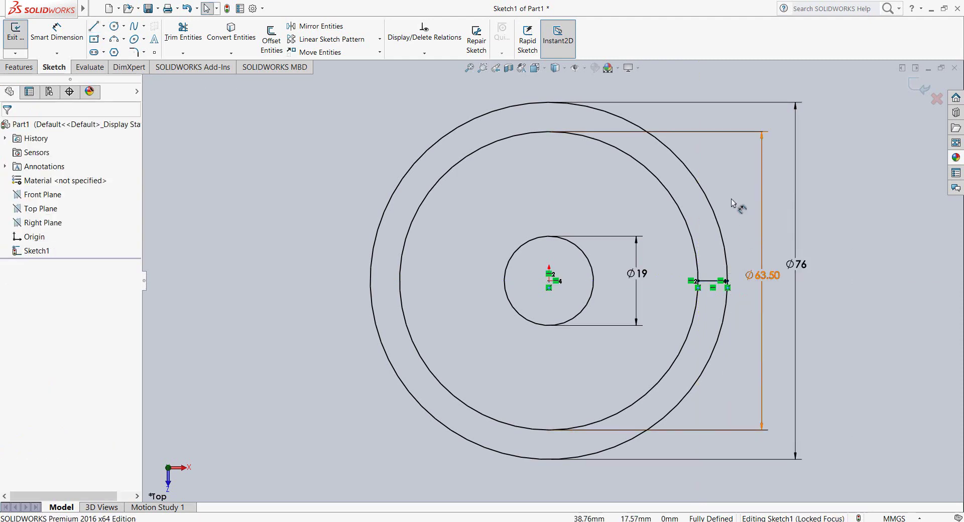
Circular-pattern the radial line into 18 equally spaced copies over 360°.
{"action": "left_click", "coordinate": [711, 282]}
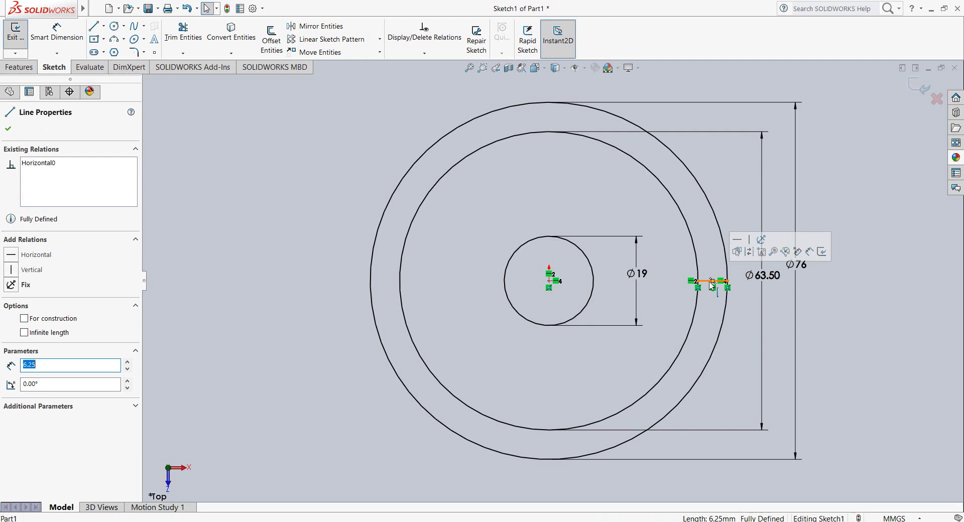
{"action": "left_click", "coordinate": [379, 38]}
{"action": "left_click", "coordinate": [334, 66]}
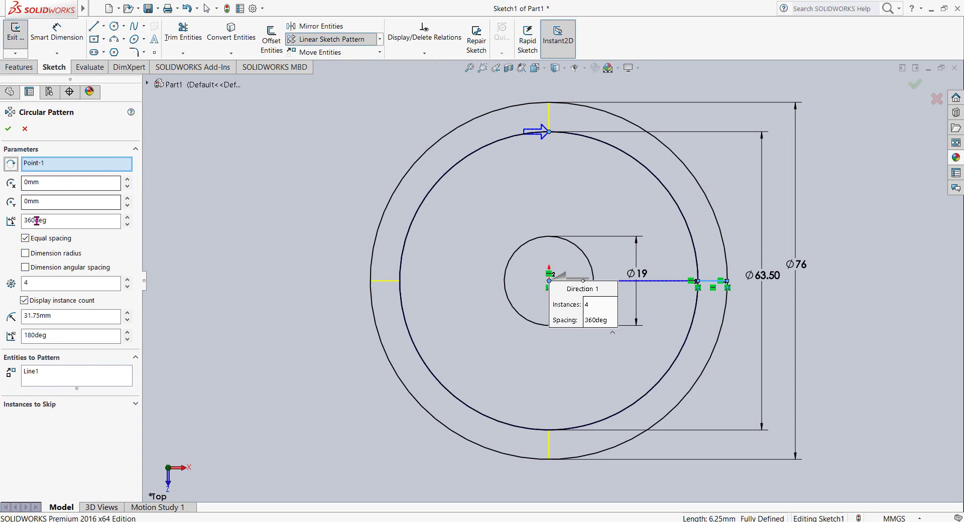
{"action": "double_click", "coordinate": [44, 281]}
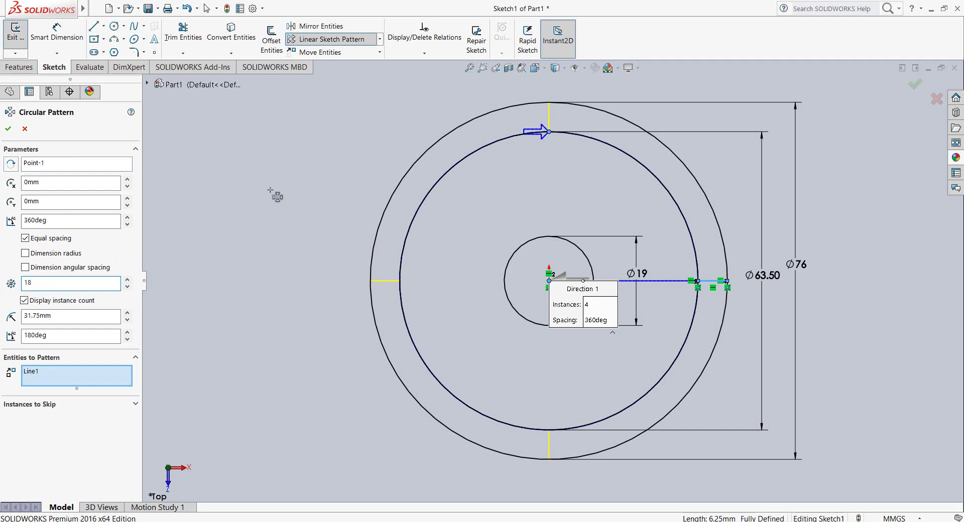
{"action": "left_click", "coordinate": [8, 129]}
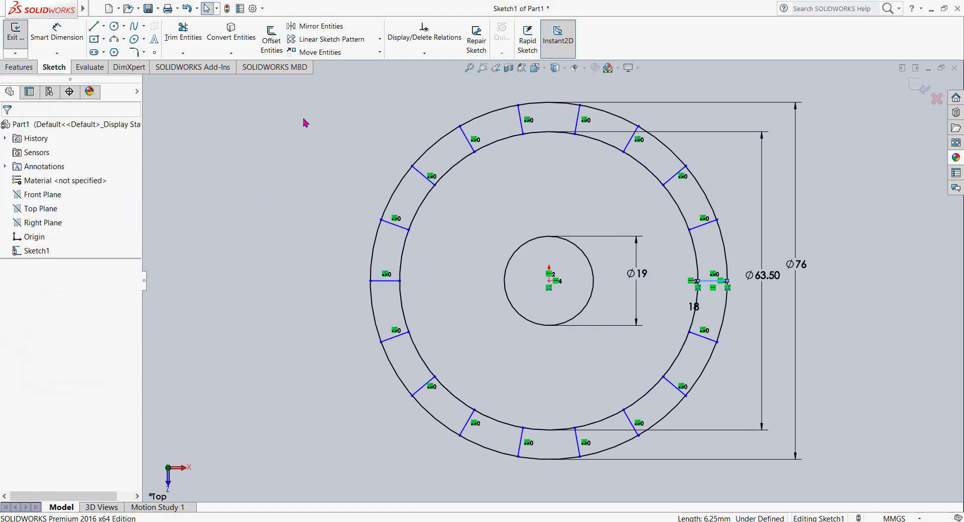
Draw a slanted line from one radial line's outer end to the next one's inner end.
{"action": "left_click", "coordinate": [94, 28]}
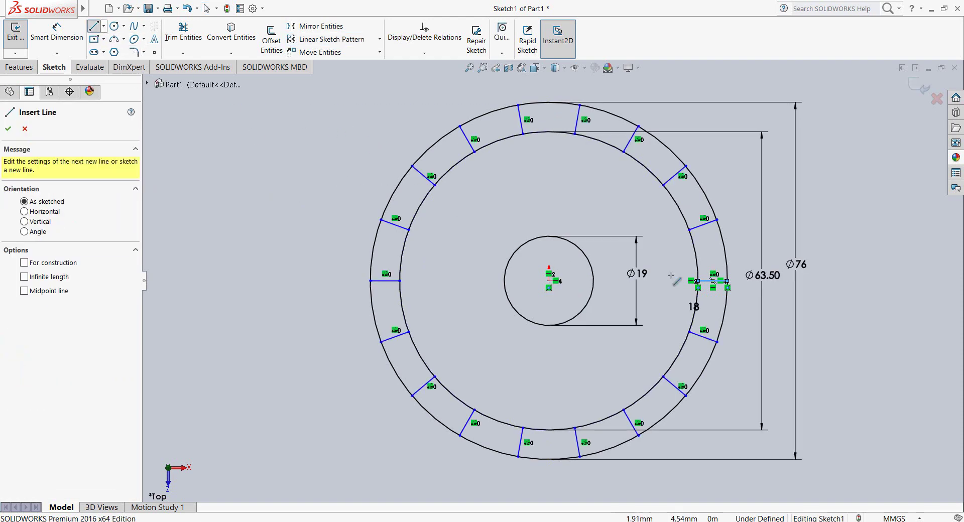
{"action": "left_click", "coordinate": [687, 166]}
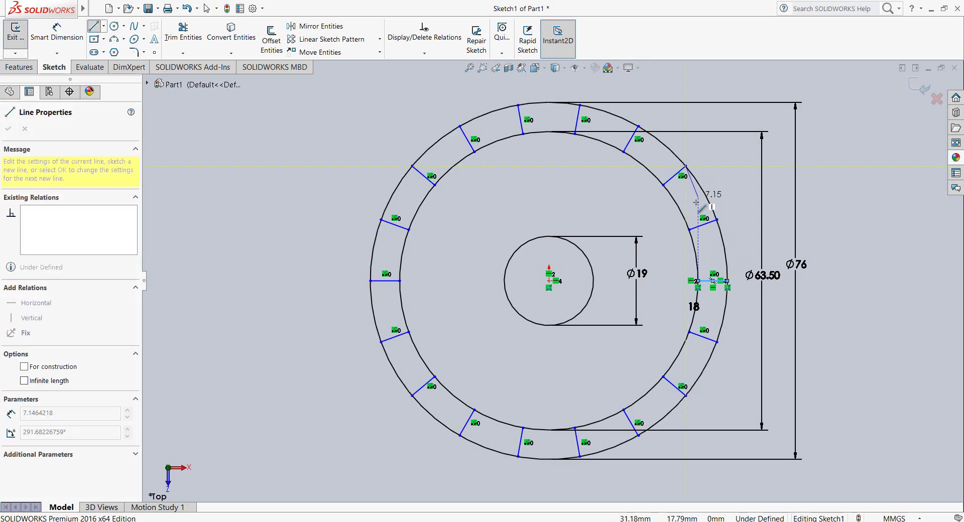
{"action": "left_click", "coordinate": [689, 230]}
{"action": "right_click", "coordinate": [690, 230]}
{"action": "left_click", "coordinate": [722, 239]}
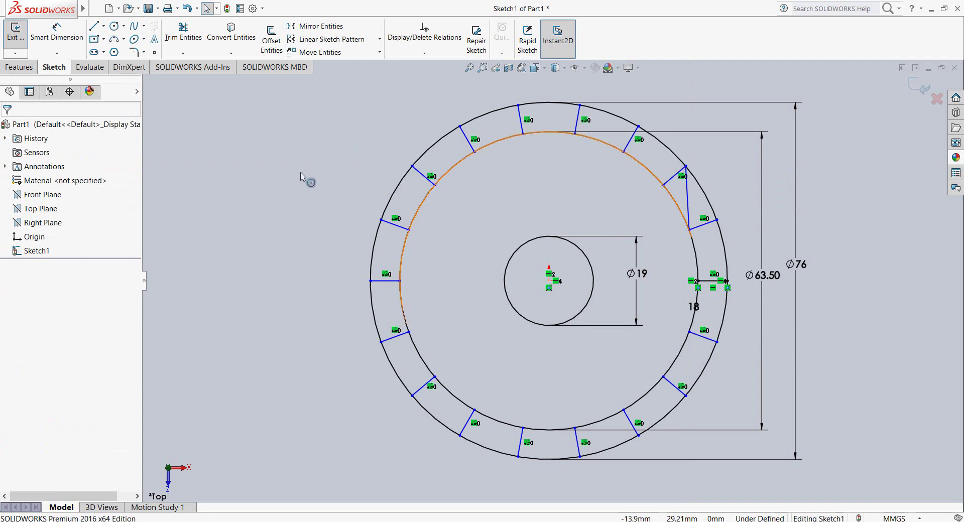
Circular-pattern the slanted line 18 times around the ring.
{"action": "left_click", "coordinate": [688, 196]}
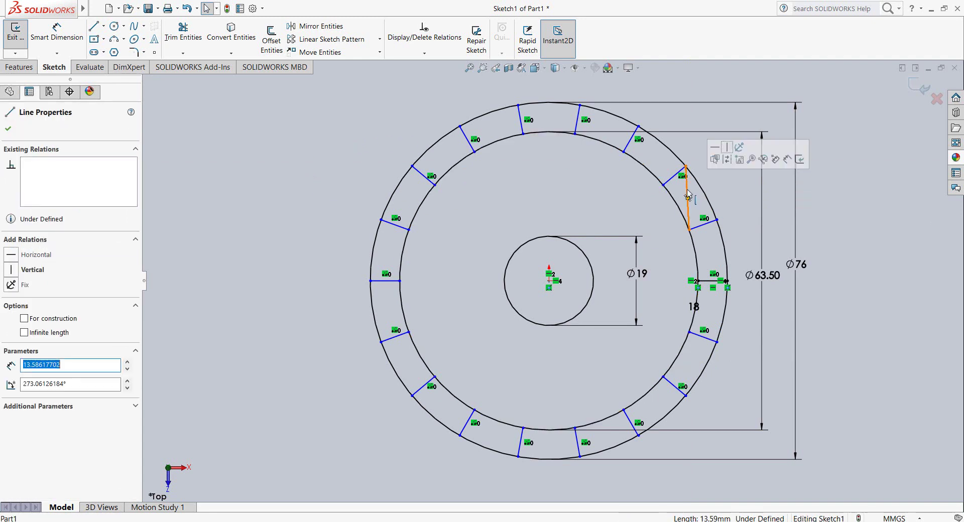
{"action": "left_click", "coordinate": [380, 39]}
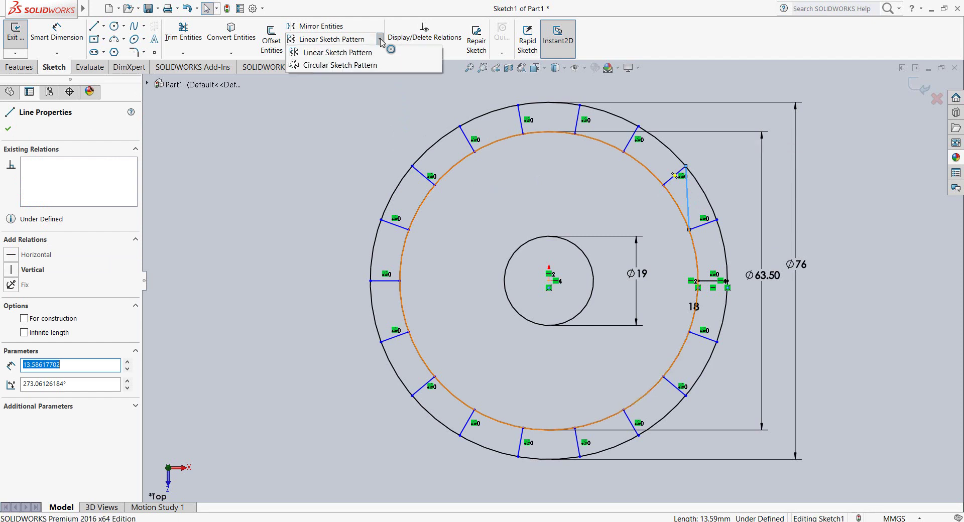
{"action": "left_click", "coordinate": [340, 66]}
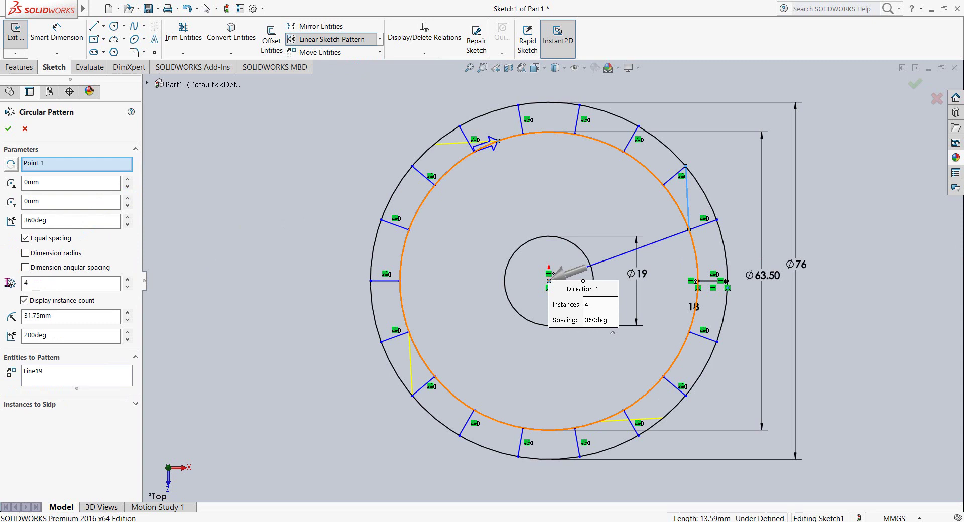
{"action": "double_click", "coordinate": [27, 284]}
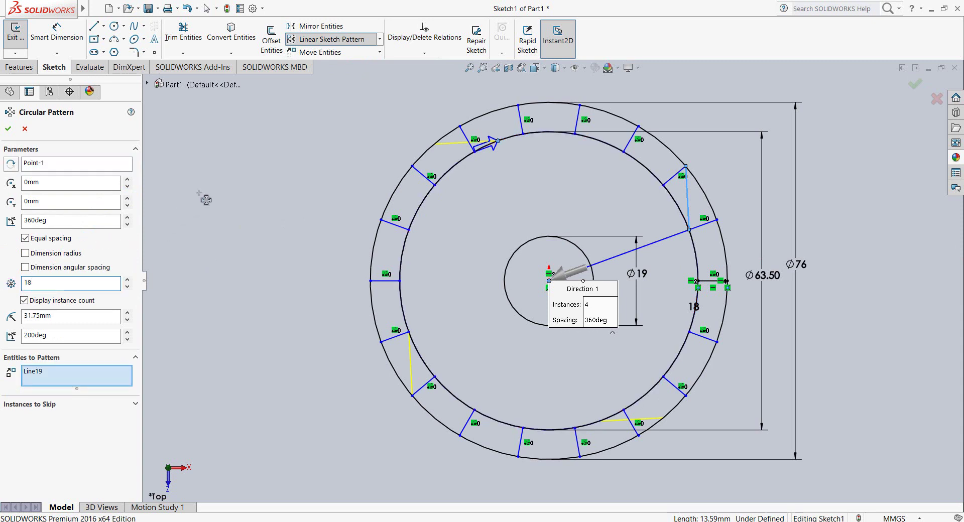
{"action": "left_click", "coordinate": [9, 130]}
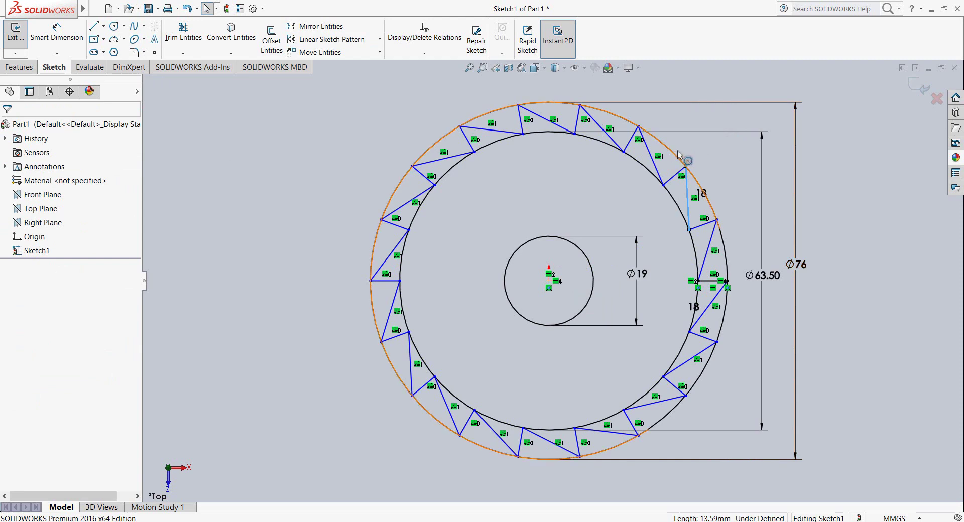
Delete the Ø76 outer circle and the Ø63.50 middle circle.
{"action": "left_click", "coordinate": [685, 163]}
{"action": "left_click", "coordinate": [709, 156]}
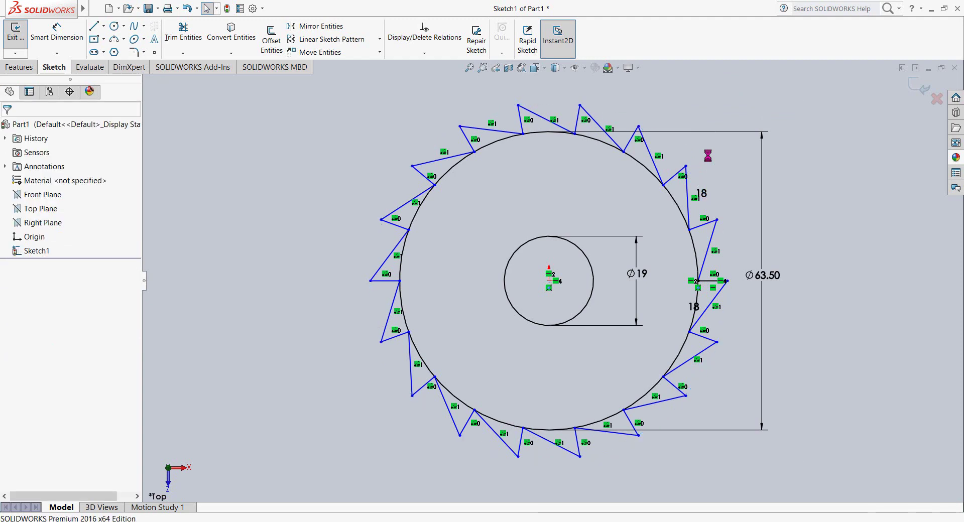
{"action": "left_click", "coordinate": [648, 171]}
{"action": "key", "text": "Delete"}
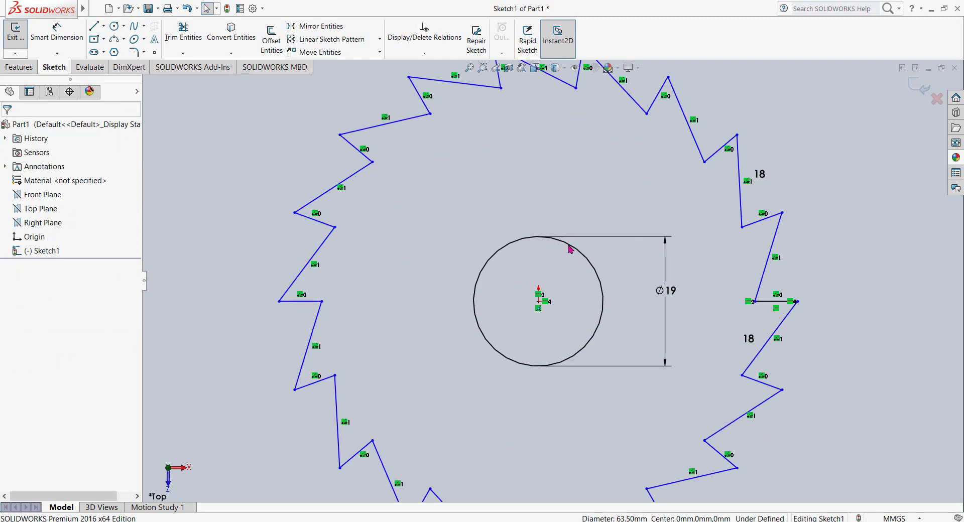
Draw the keyway's right half: up from the bore top, across right, back down to the circle.
{"action": "scroll", "coordinate": [571, 256], "scroll_direction": "down", "scroll_amount": 5}
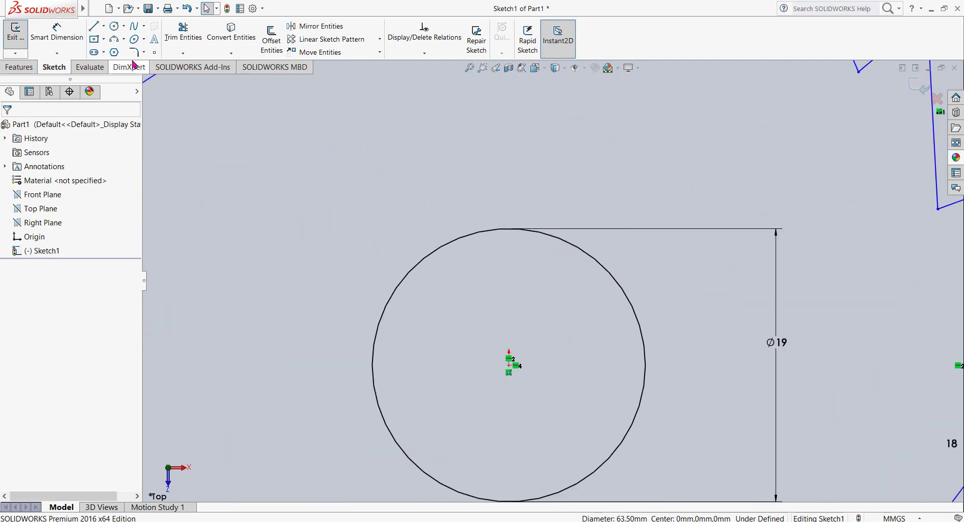
{"action": "left_click", "coordinate": [95, 27]}
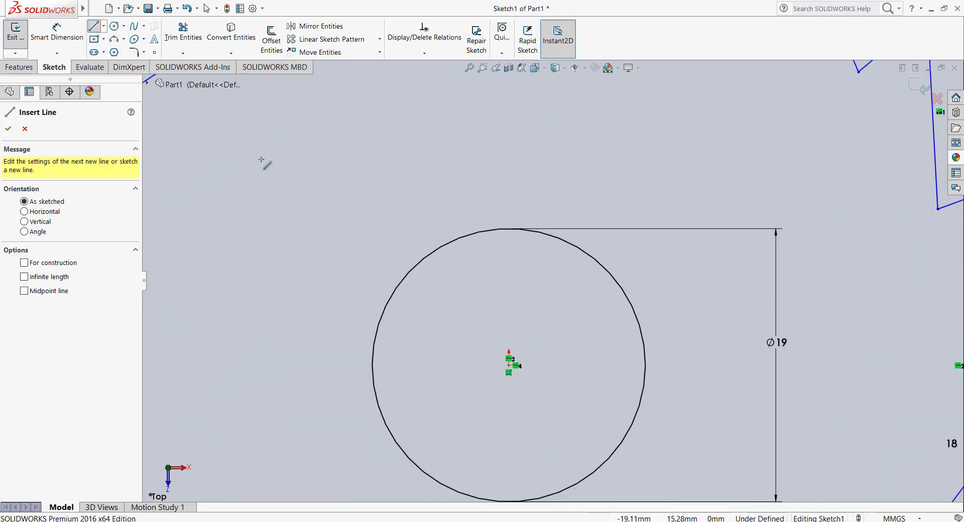
{"action": "left_click", "coordinate": [510, 229]}
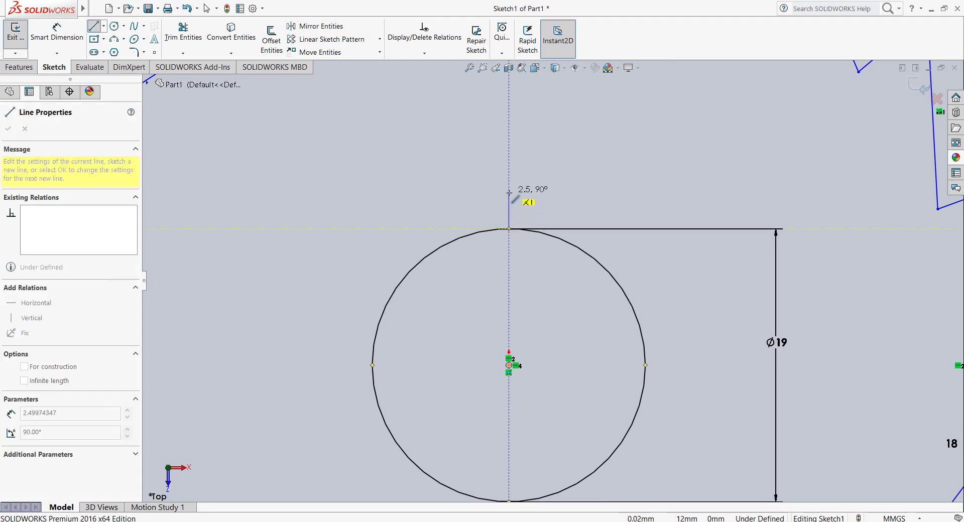
{"action": "left_click", "coordinate": [510, 184]}
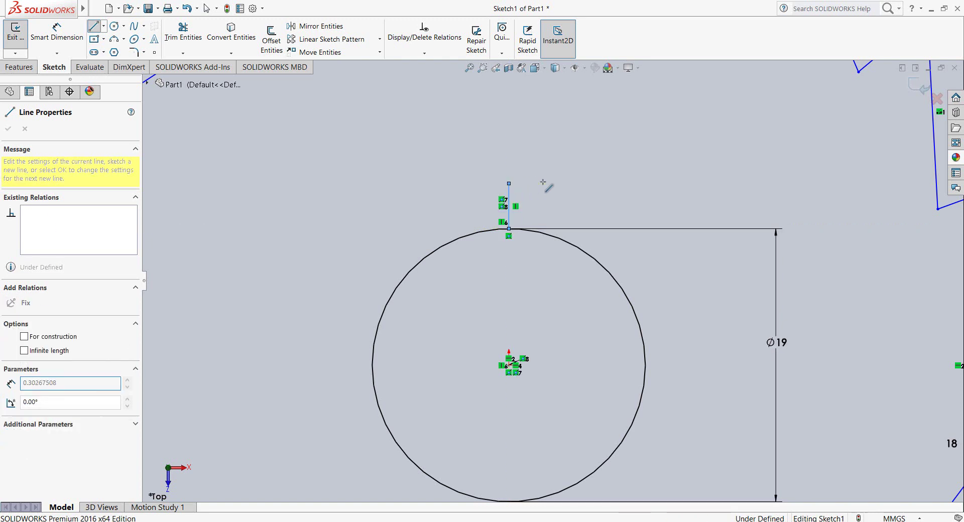
{"action": "left_click", "coordinate": [555, 184]}
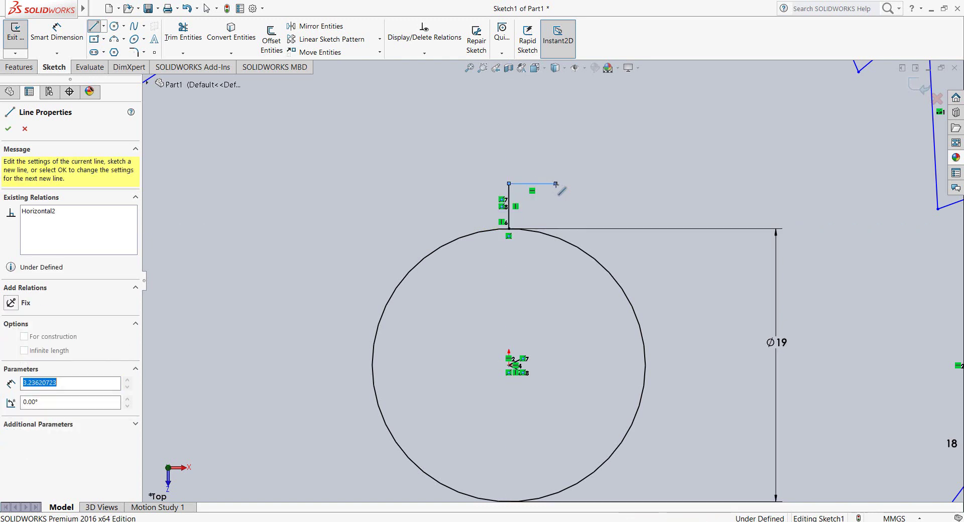
{"action": "left_click", "coordinate": [558, 237]}
{"action": "right_click", "coordinate": [557, 235]}
{"action": "left_click", "coordinate": [567, 244]}
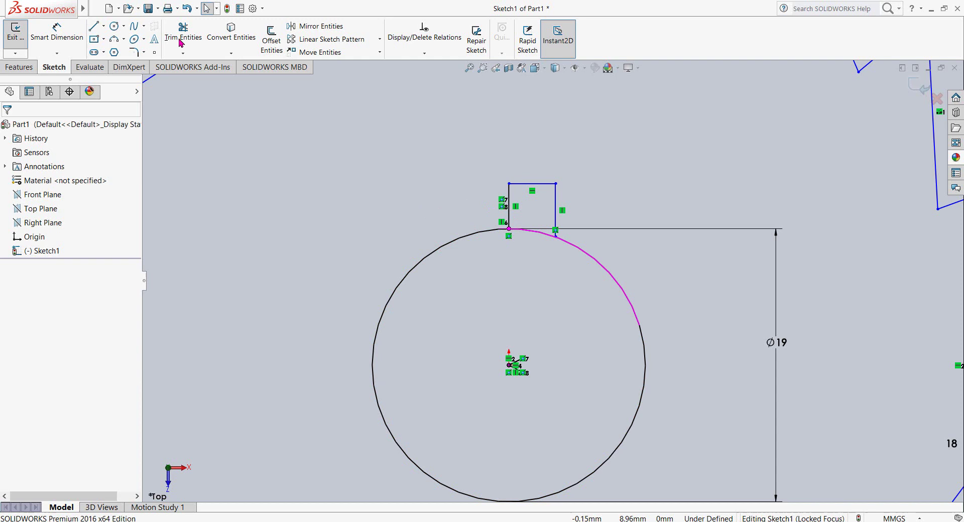
Draw the keyway's left half: top edge extended left, then down onto the circle.
{"action": "left_click", "coordinate": [95, 27]}
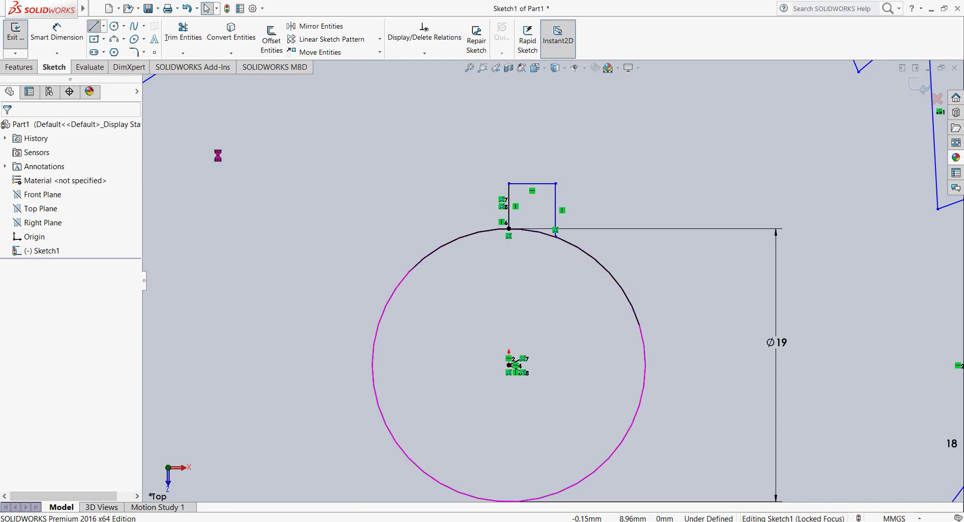
{"action": "left_click", "coordinate": [510, 184]}
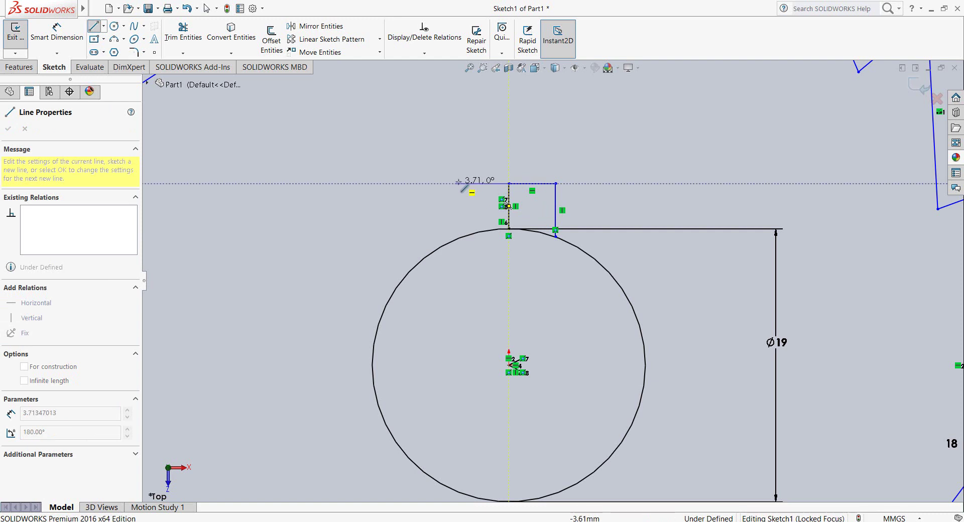
{"action": "left_click", "coordinate": [466, 183]}
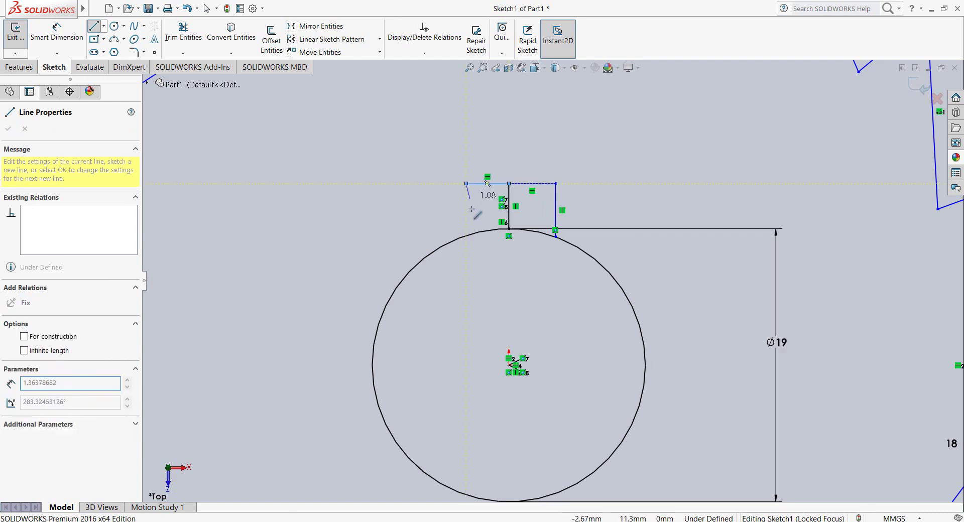
{"action": "left_click", "coordinate": [466, 233]}
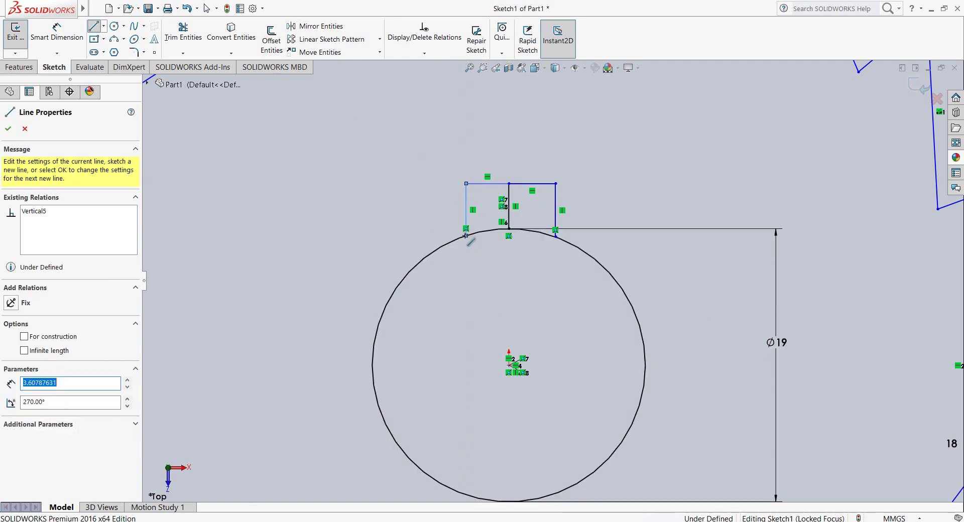
{"action": "right_click", "coordinate": [467, 234]}
{"action": "left_click", "coordinate": [474, 243]}
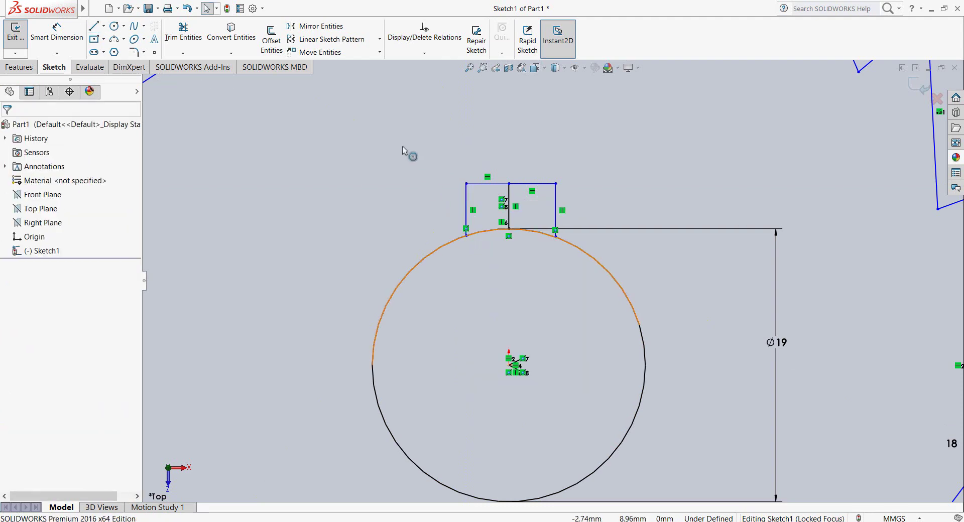
Dimension the keyway's left and right top edges 3 mm each and its height 3 mm.
{"action": "left_click", "coordinate": [57, 33]}
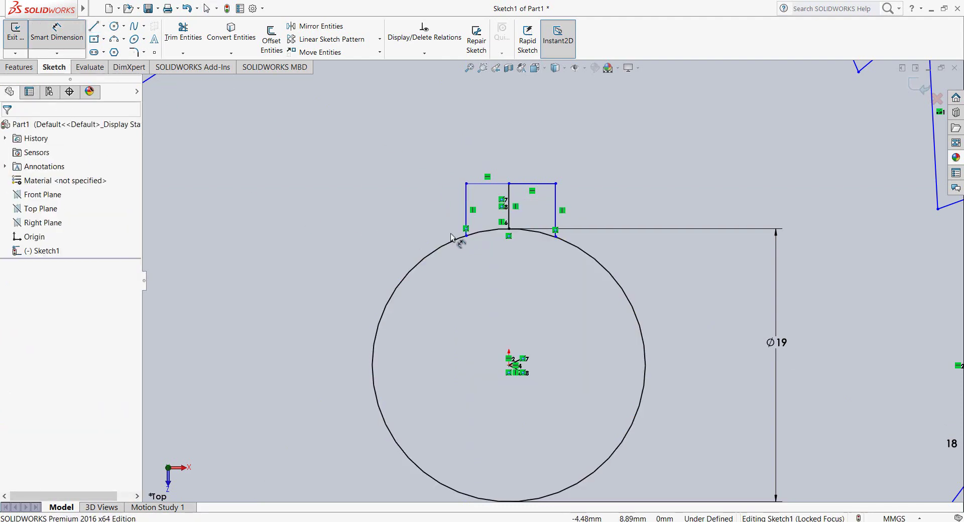
{"action": "left_click", "coordinate": [486, 184]}
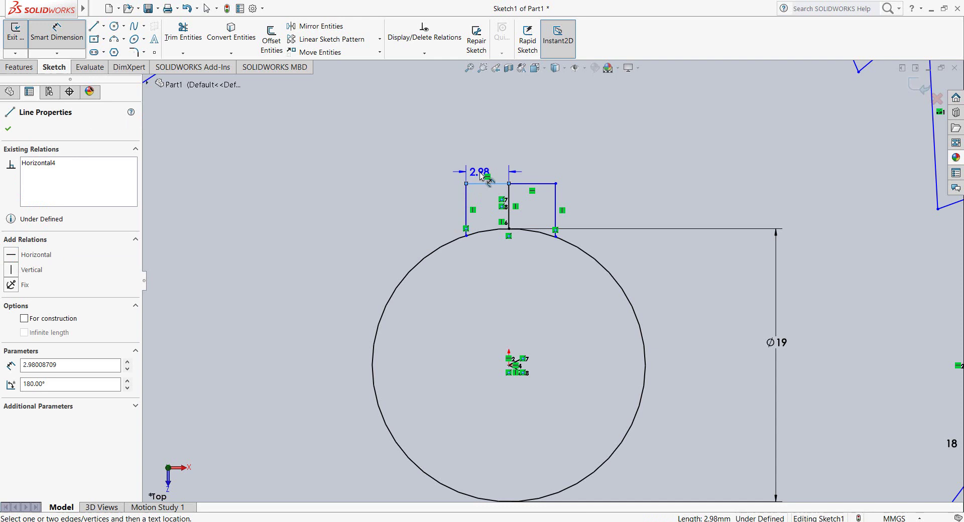
{"action": "left_click", "coordinate": [483, 168]}
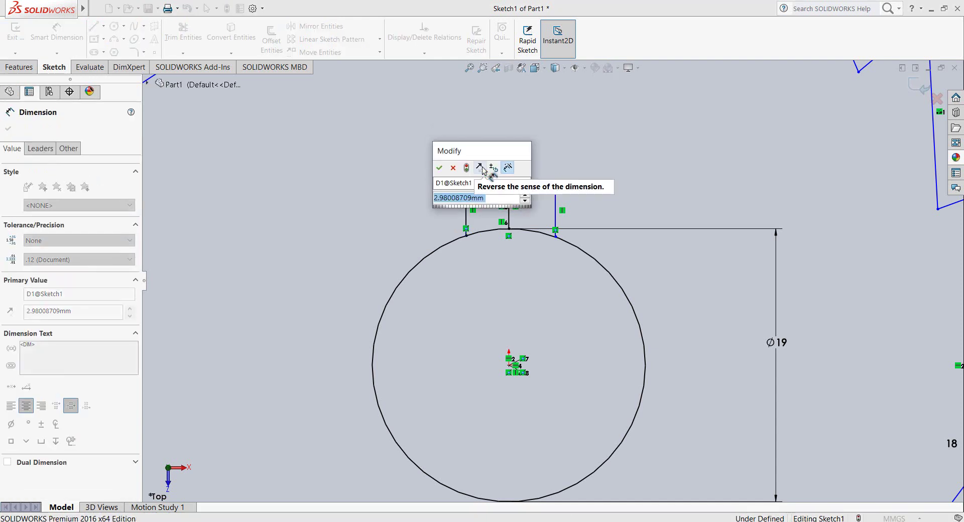
{"action": "type", "text": "3"}
{"action": "key", "text": "Return"}
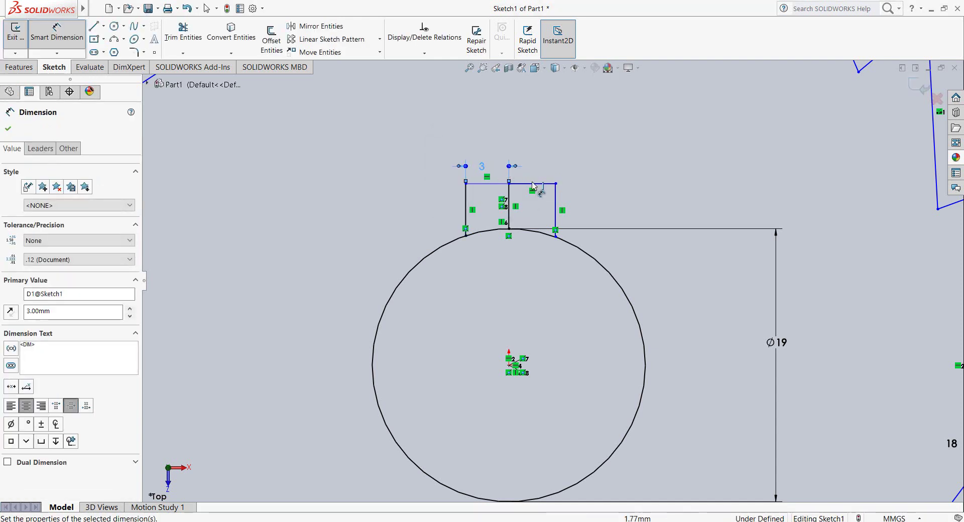
{"action": "left_click", "coordinate": [533, 184]}
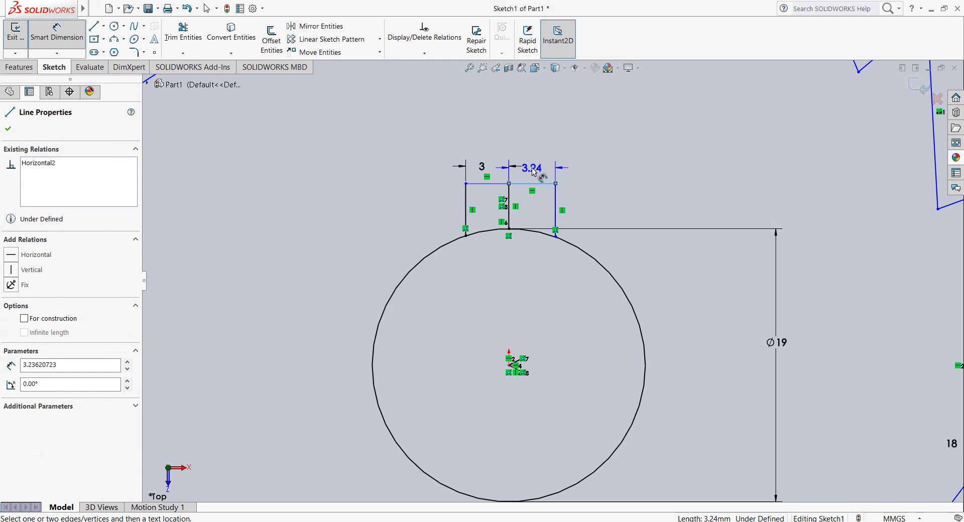
{"action": "left_click", "coordinate": [534, 171]}
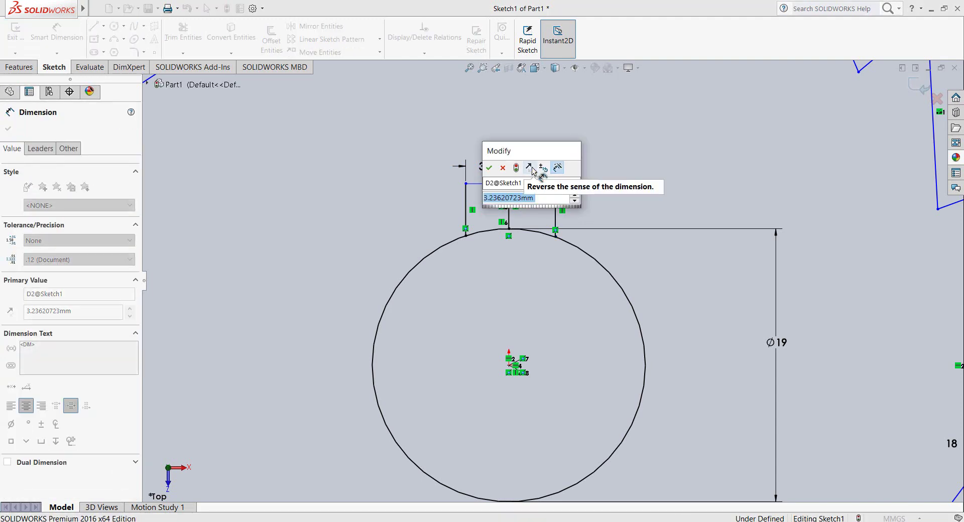
{"action": "type", "text": "3"}
{"action": "key", "text": "Return"}
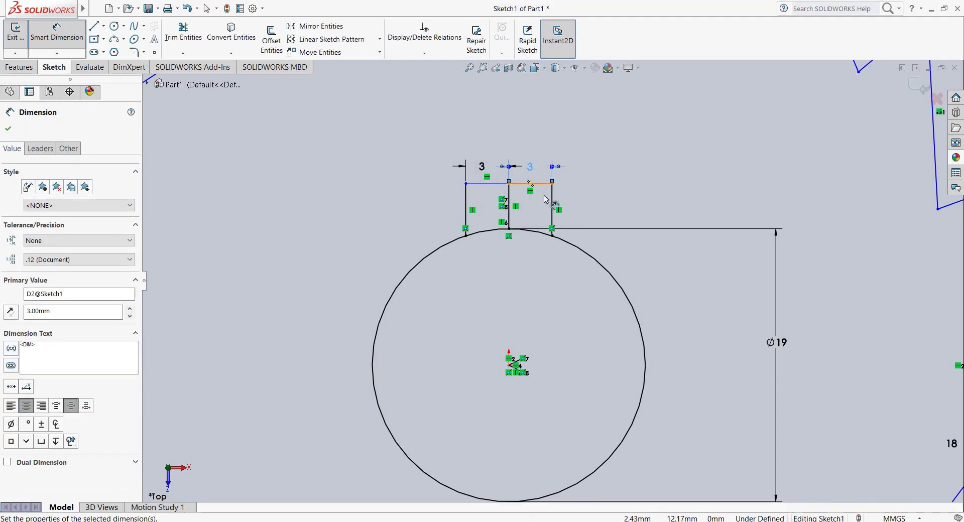
{"action": "left_click", "coordinate": [509, 195]}
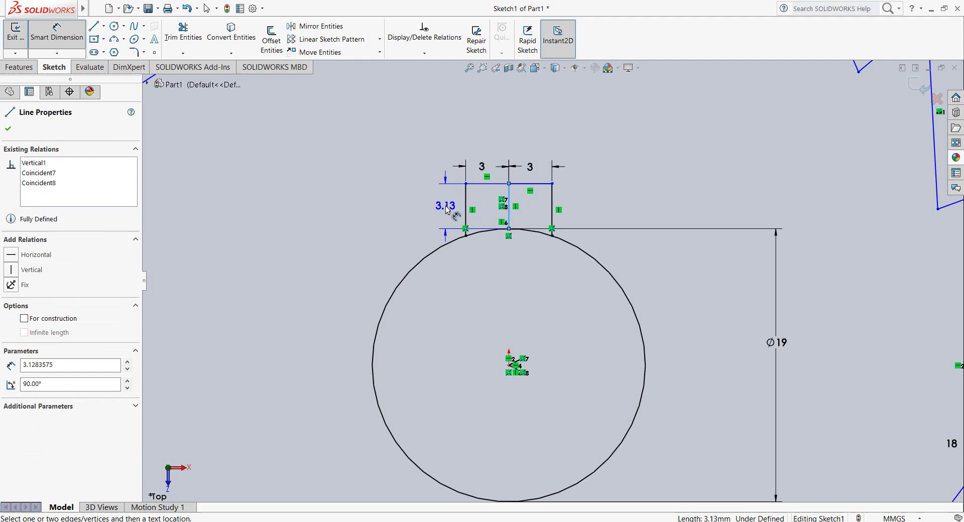
{"action": "left_click", "coordinate": [446, 210]}
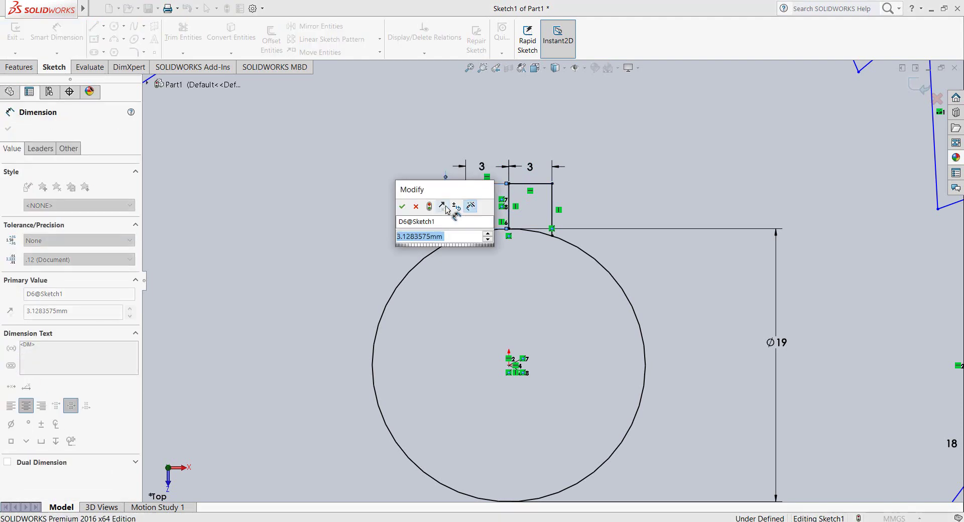
{"action": "type", "text": "3"}
{"action": "key", "text": "Return"}
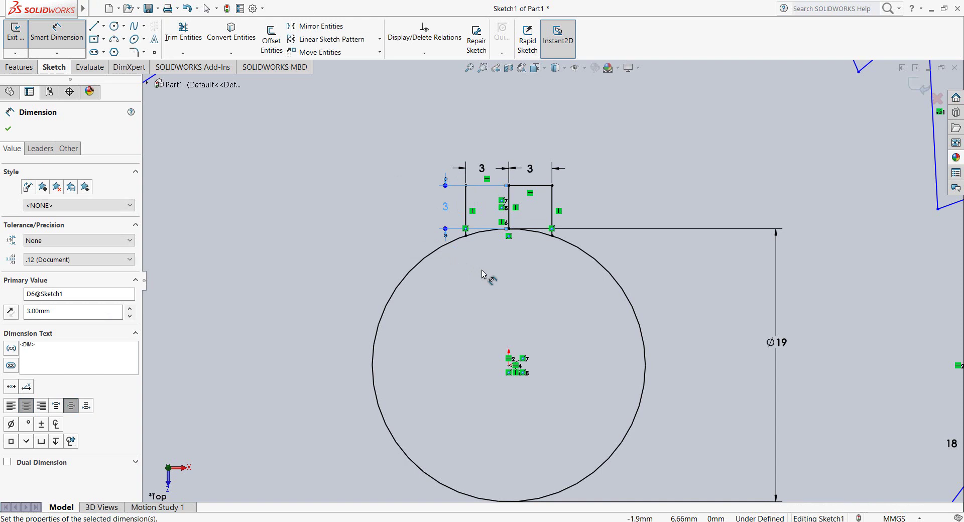
Power-trim away the Ø19 bore arc inside the keyway slot.
{"action": "left_click", "coordinate": [8, 129]}
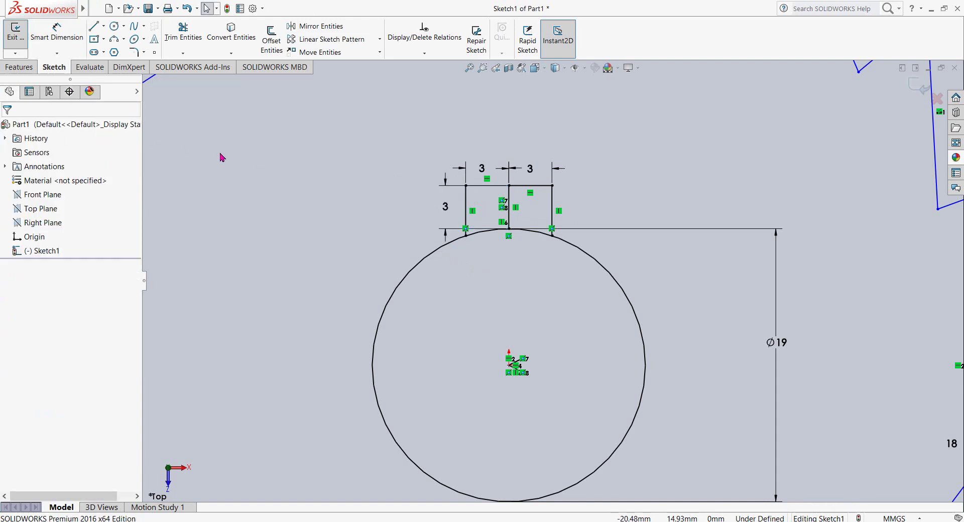
{"action": "left_click", "coordinate": [183, 31]}
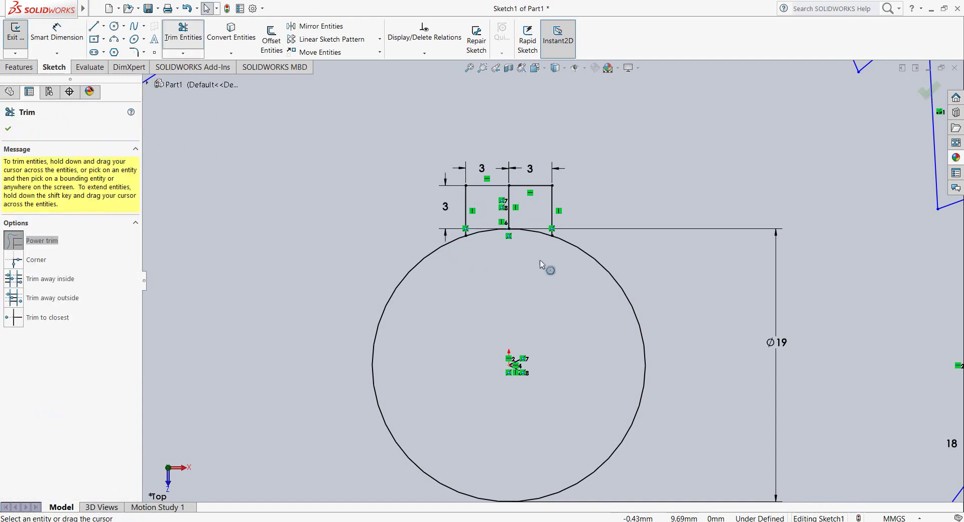
{"action": "mouse_move", "coordinate": [505, 216]}
{"action": "left_mouse_down"}
{"action": "mouse_move", "coordinate": [490, 243]}
{"action": "mouse_move", "coordinate": [519, 209]}
{"action": "mouse_move", "coordinate": [497, 236]}
{"action": "left_mouse_up"}
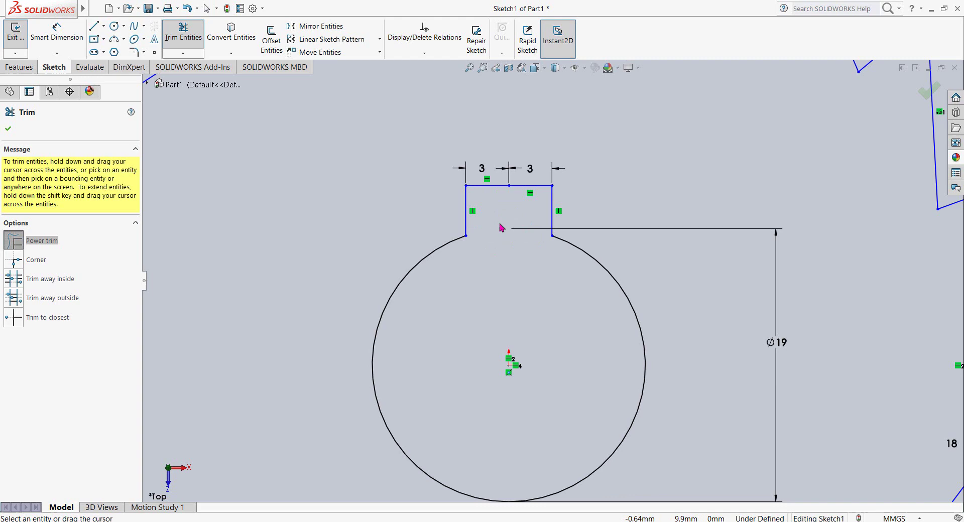
{"action": "left_click", "coordinate": [9, 129]}
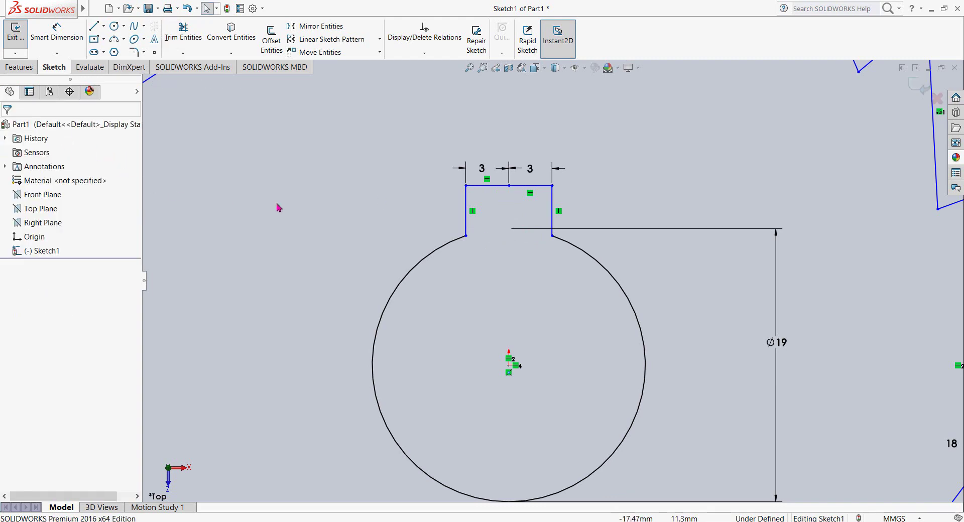
{"action": "scroll", "coordinate": [278, 208], "scroll_direction": "up", "scroll_amount": 3}
{"action": "scroll", "coordinate": [280, 207], "scroll_direction": "up", "scroll_amount": 3}
{"action": "scroll", "coordinate": [490, 347], "scroll_direction": "up", "scroll_amount": 2}
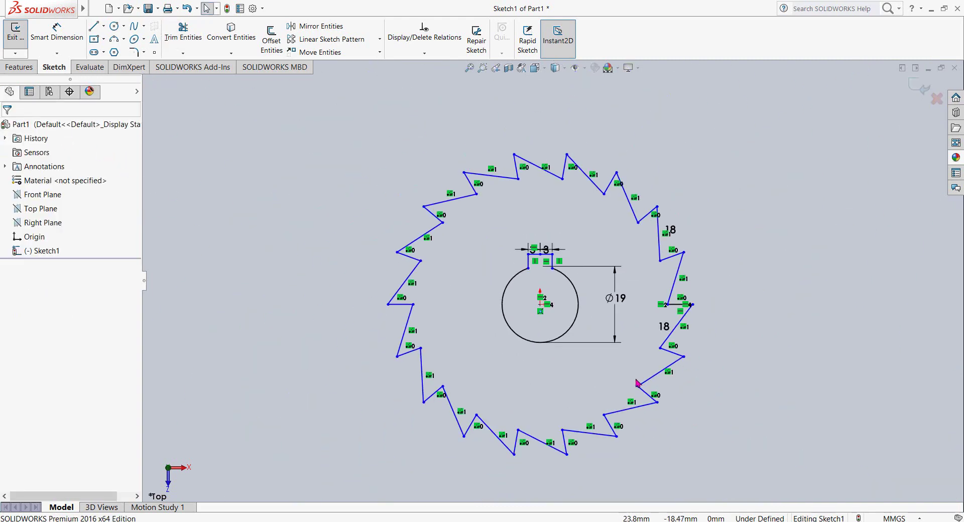
{"action": "scroll", "coordinate": [637, 381], "scroll_direction": "down", "scroll_amount": 2}
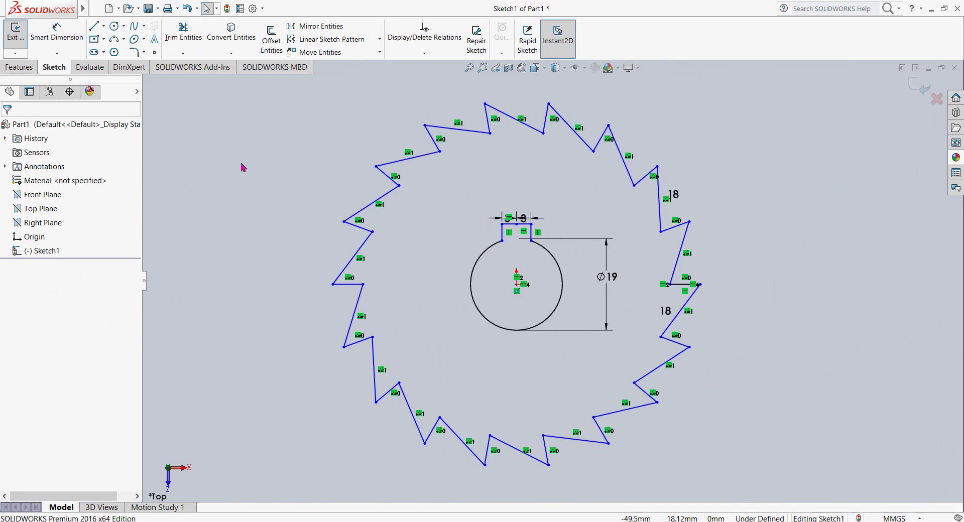
Extrude the sketch as a Boss-Extrude with a 1 mm blind depth.
{"action": "left_click", "coordinate": [22, 70]}
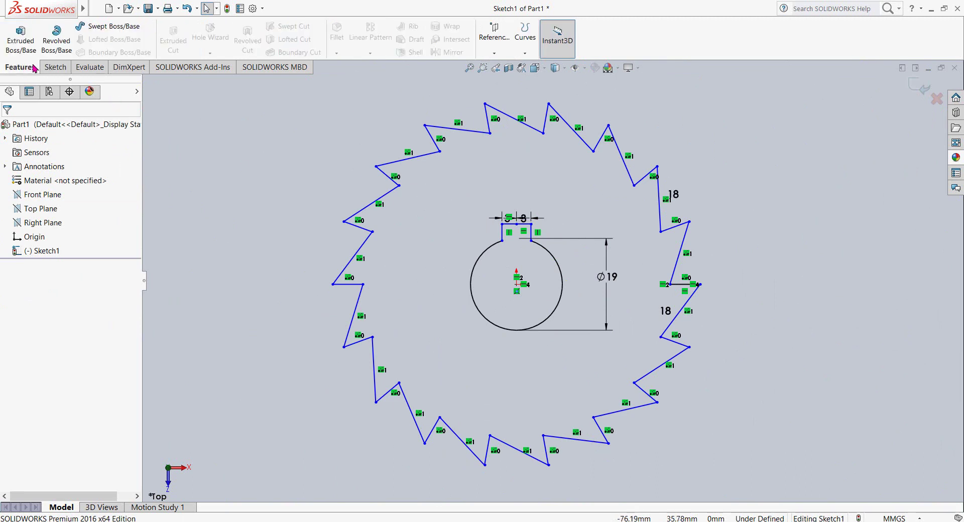
{"action": "left_click", "coordinate": [21, 38]}
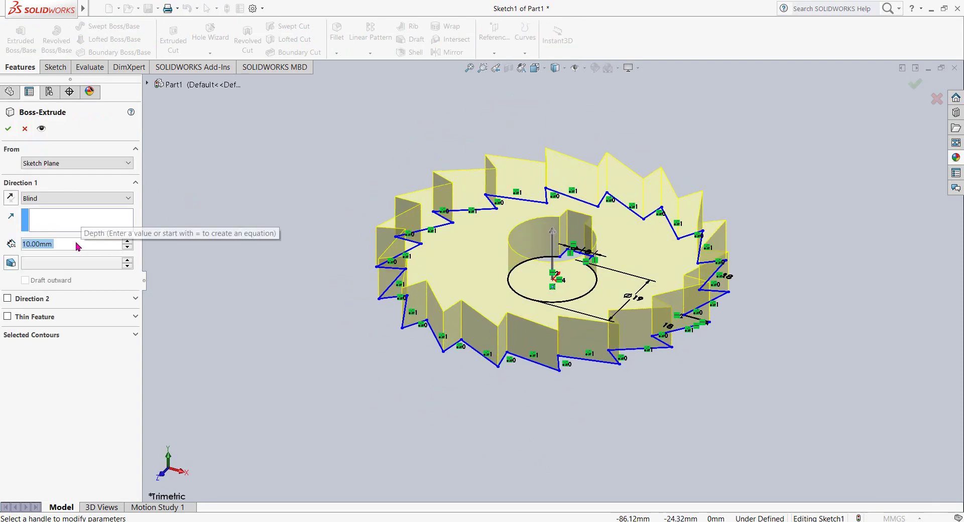
{"action": "type", "text": "1"}
{"action": "key", "text": "Return"}
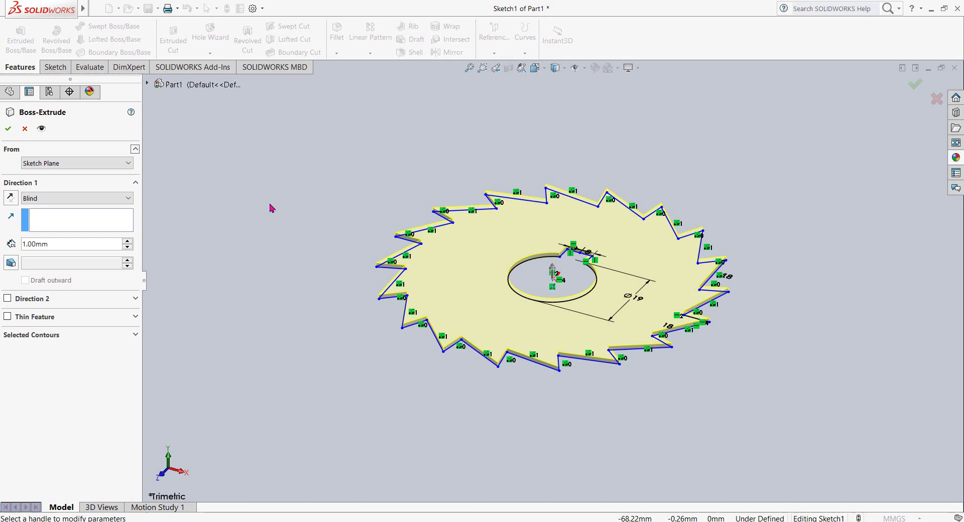
{"action": "left_click", "coordinate": [7, 130]}
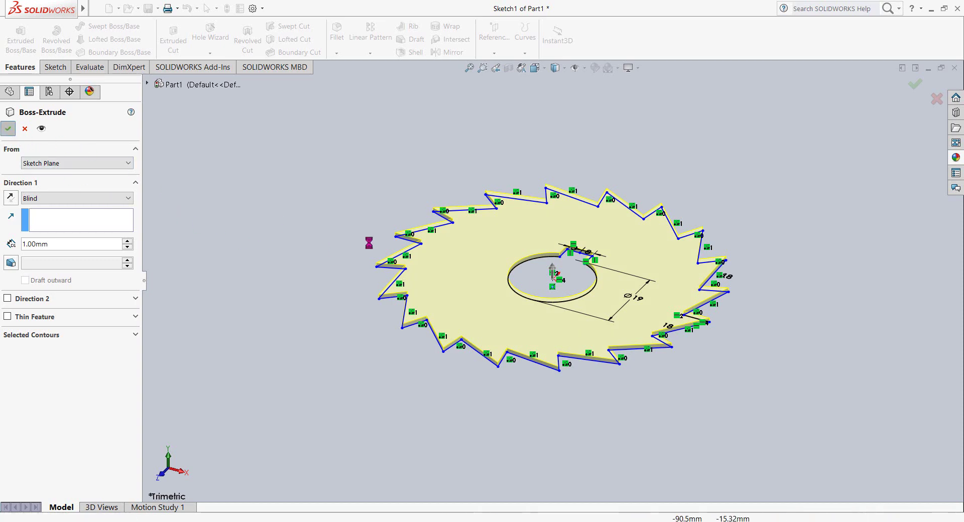
Browse Appearances > Metal > Steel and pick the carbon steel appearance.
{"action": "left_click", "coordinate": [306, 207]}
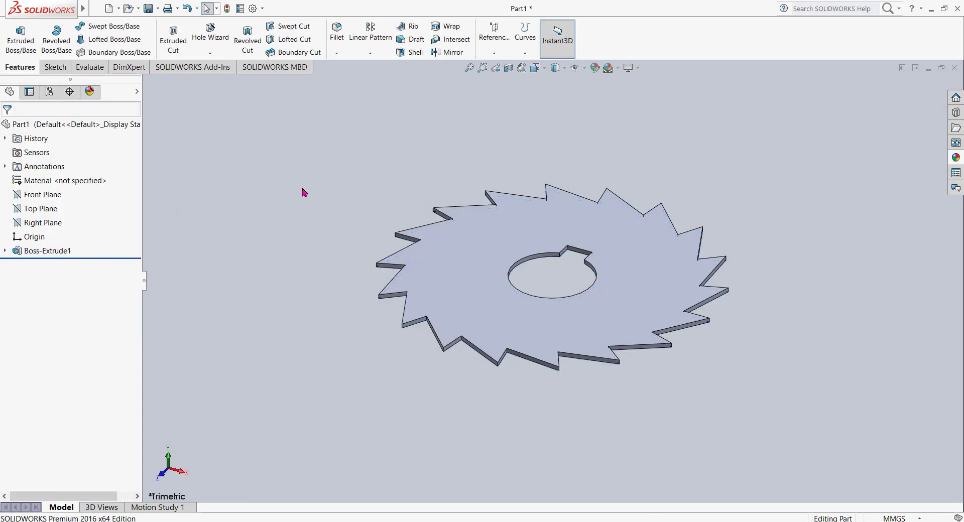
{"action": "middle_click_drag", "start_coordinate": [304, 192], "coordinate": [341, 303]}
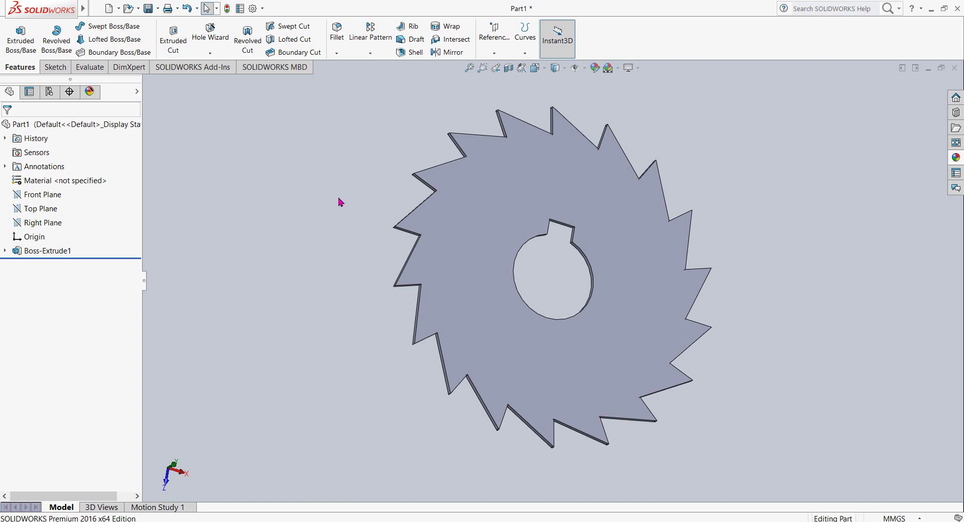
{"action": "left_click", "coordinate": [957, 158]}
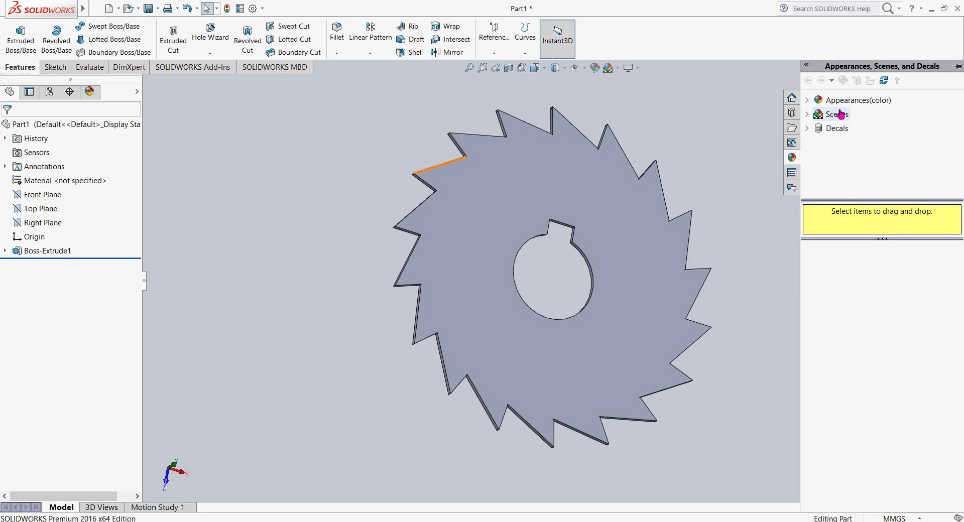
{"action": "left_click", "coordinate": [810, 102]}
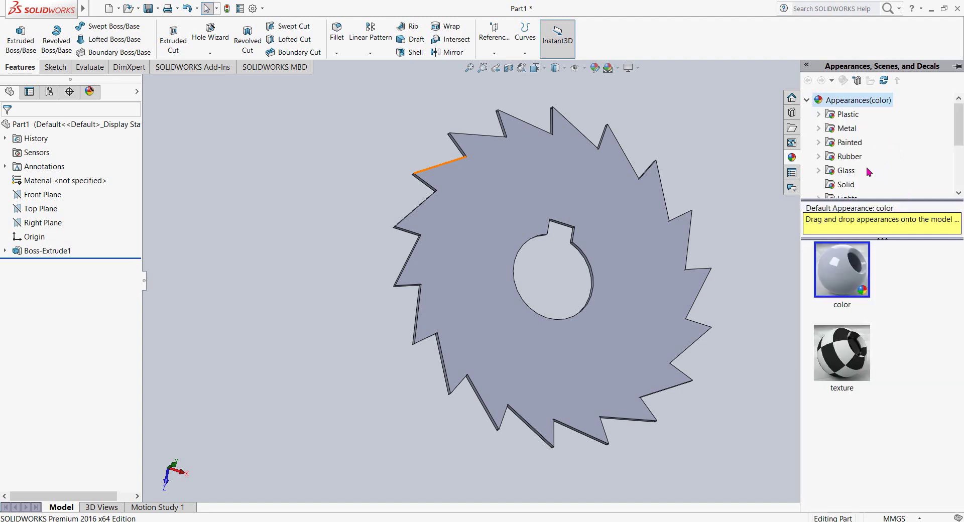
{"action": "left_click", "coordinate": [826, 133]}
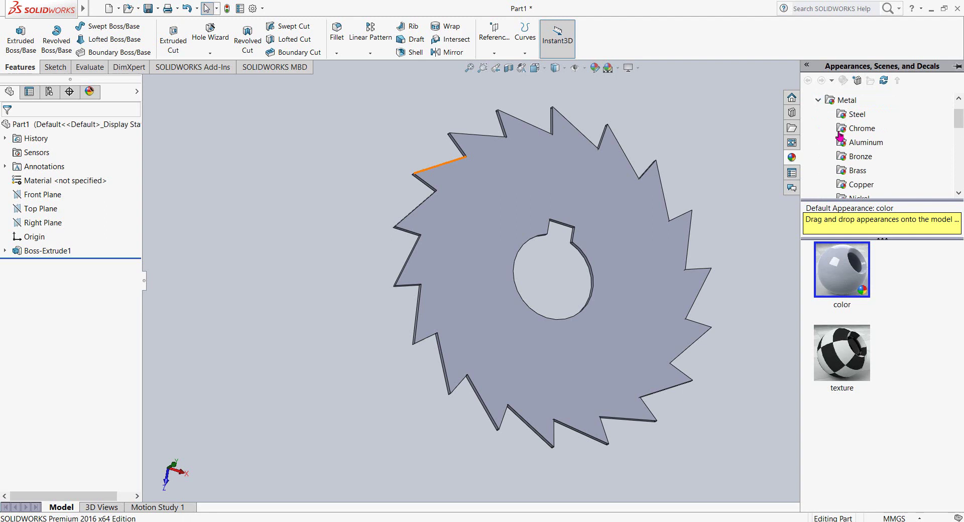
{"action": "left_click", "coordinate": [849, 115]}
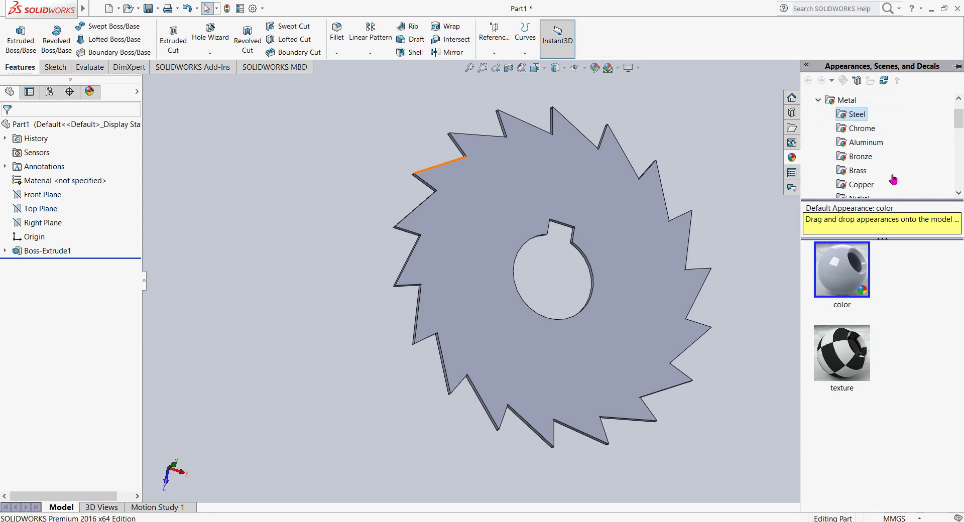
{"action": "left_click_drag", "start_coordinate": [959, 280], "coordinate": [963, 387]}
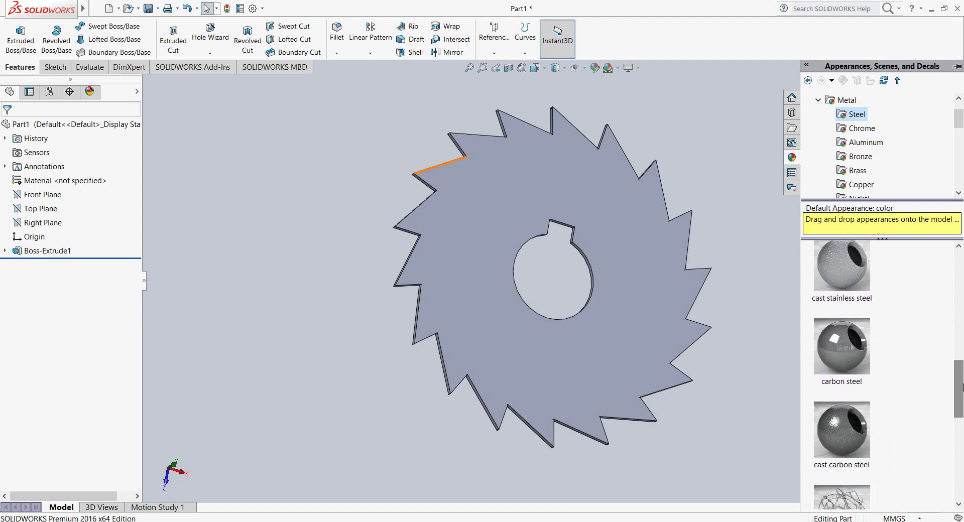
{"action": "left_click", "coordinate": [845, 350]}
Apply the carbon steel appearance to the saw disc and darken its colour to deep charcoal grey.
{"action": "left_click_drag", "start_coordinate": [849, 350], "coordinate": [634, 305]}
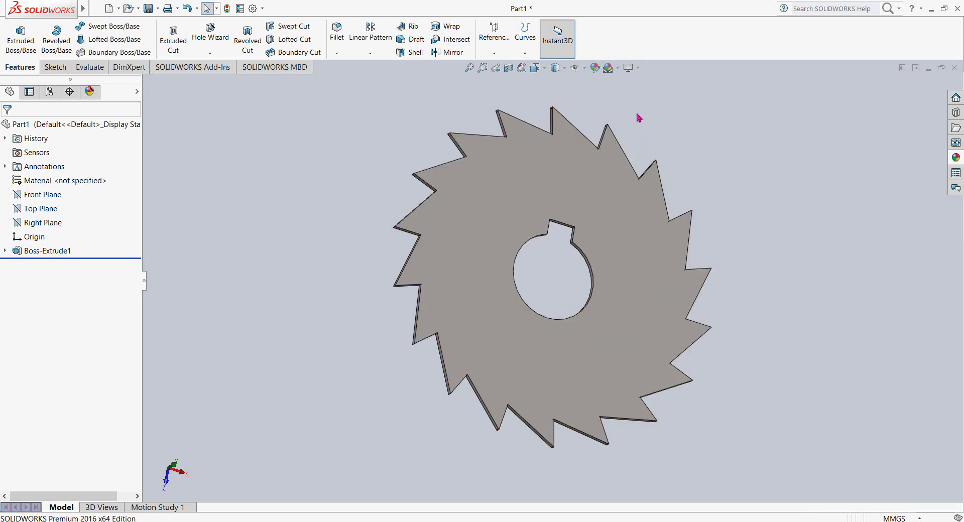
{"action": "left_click", "coordinate": [594, 68]}
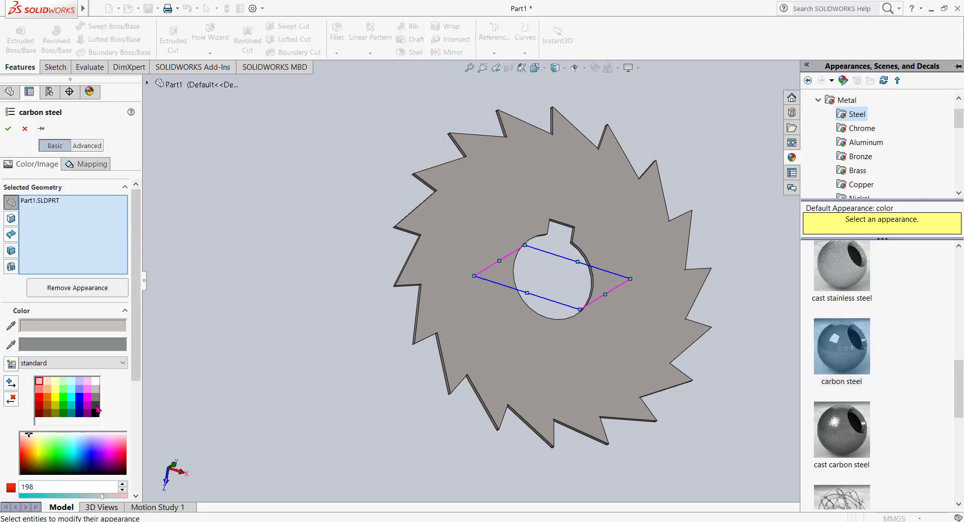
{"action": "left_click", "coordinate": [95, 408]}
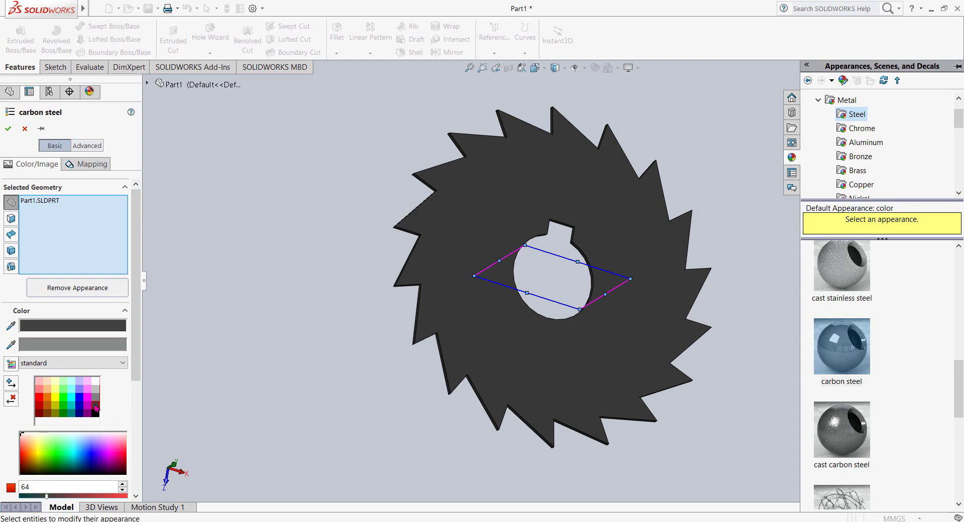
{"action": "left_click", "coordinate": [8, 129]}
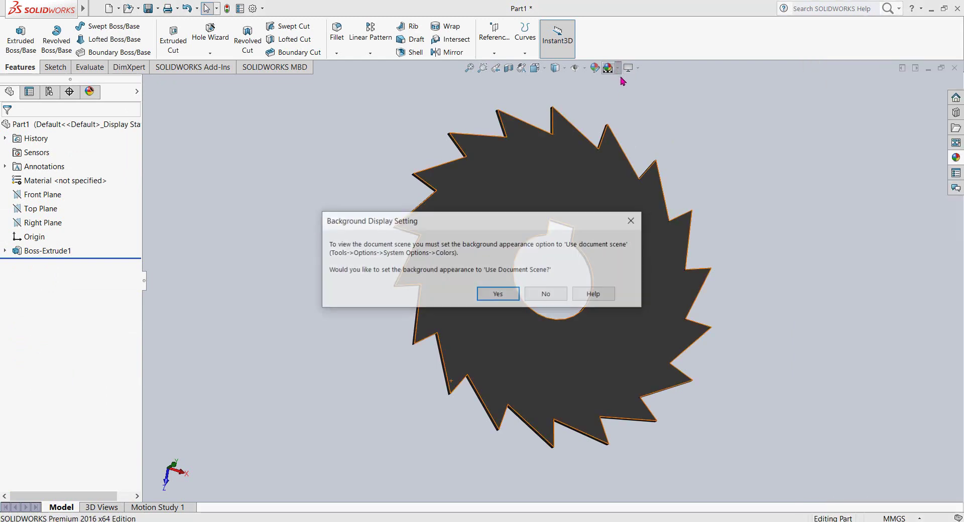
Accept the document scene background, apply the Rooftop scene, and turn on Perspective display.
{"action": "left_click", "coordinate": [499, 299]}
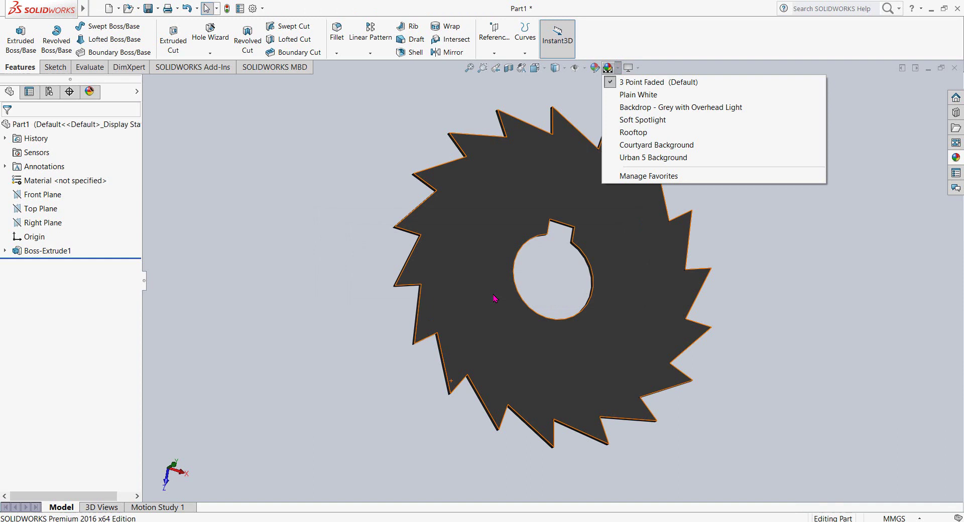
{"action": "left_click", "coordinate": [633, 133]}
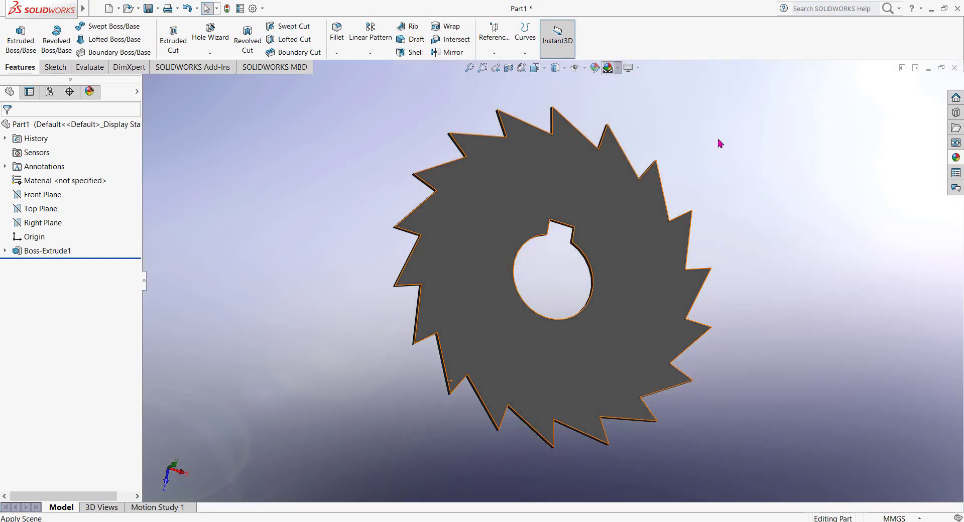
{"action": "left_click", "coordinate": [639, 69]}
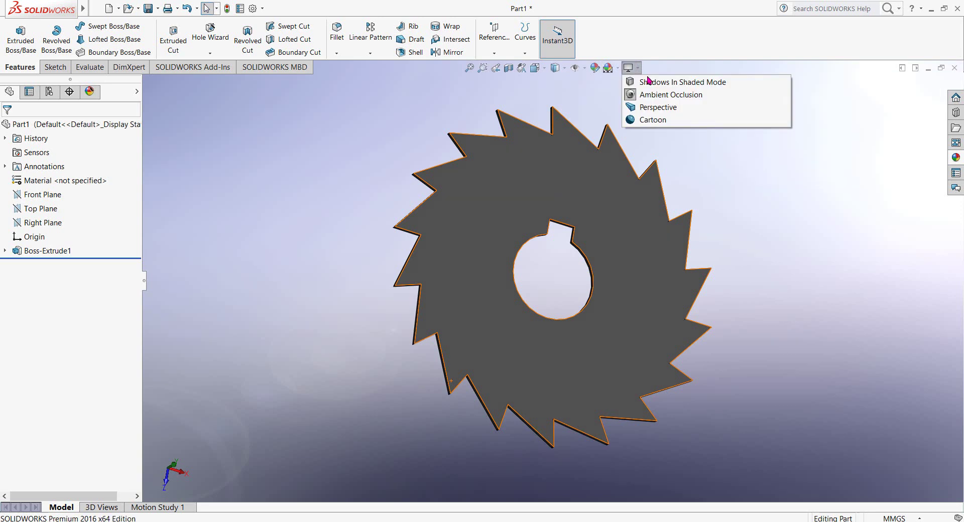
{"action": "left_click", "coordinate": [651, 108]}
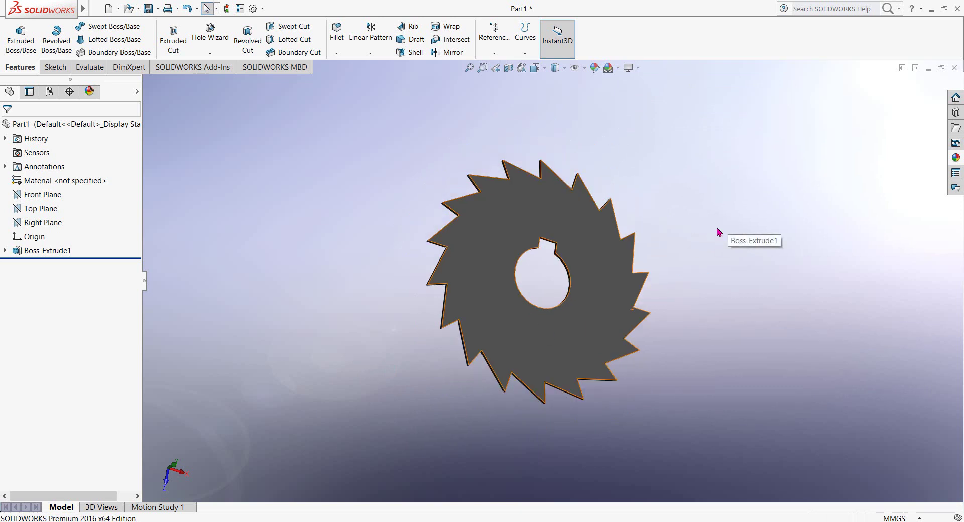
{"action": "key", "text": "ctrl+1"}
{"action": "key", "text": "ctrl+shift+z"}
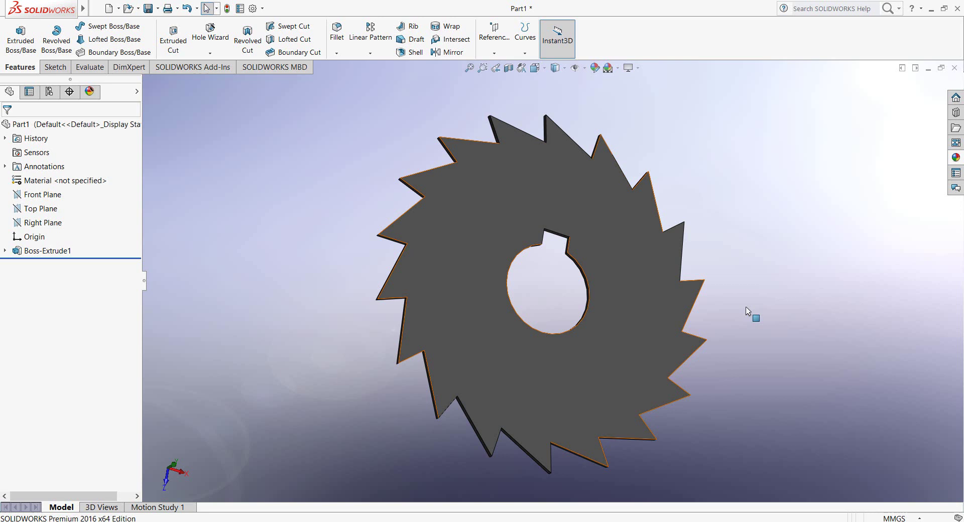
{"action": "mouse_move", "coordinate": [762, 316]}
{"action": "middle_mouse_down"}
{"action": "mouse_move", "coordinate": [769, 303]}
{"action": "mouse_move", "coordinate": [730, 316]}
{"action": "mouse_move", "coordinate": [762, 319]}
{"action": "mouse_move", "coordinate": [733, 325]}
{"action": "mouse_move", "coordinate": [746, 327]}
{"action": "middle_mouse_up"}
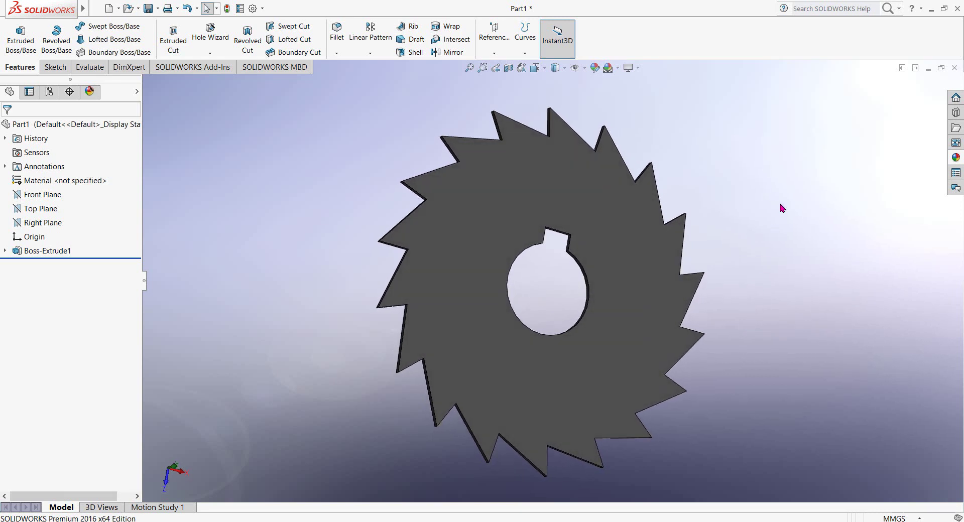